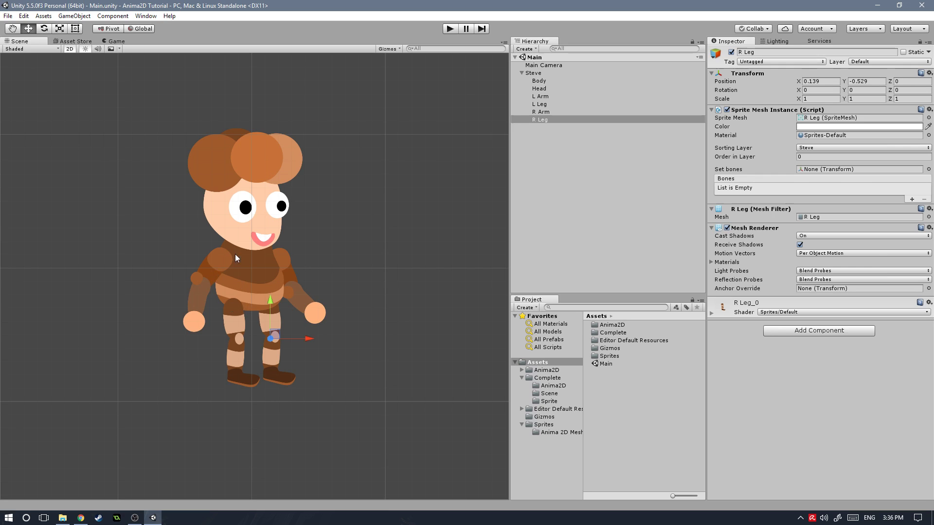
Step: Create an empty child object under Steve and name it Bones
{"action": "left_click", "coordinate": [338, 371]}
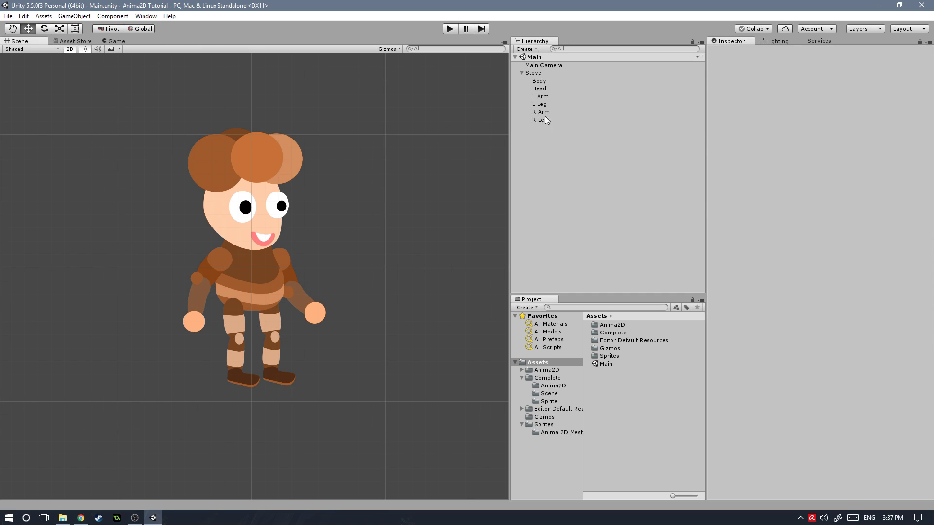
{"action": "left_click", "coordinate": [533, 73]}
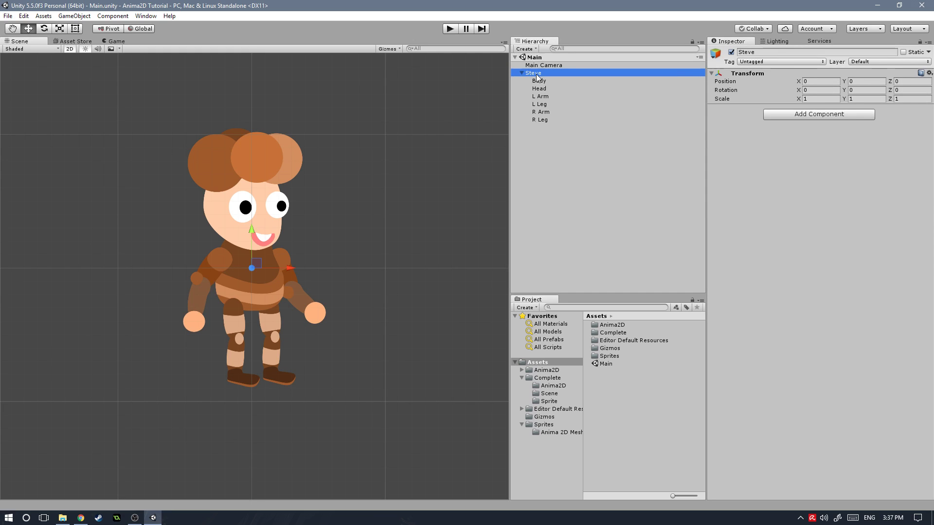
{"action": "right_click", "coordinate": [537, 78]}
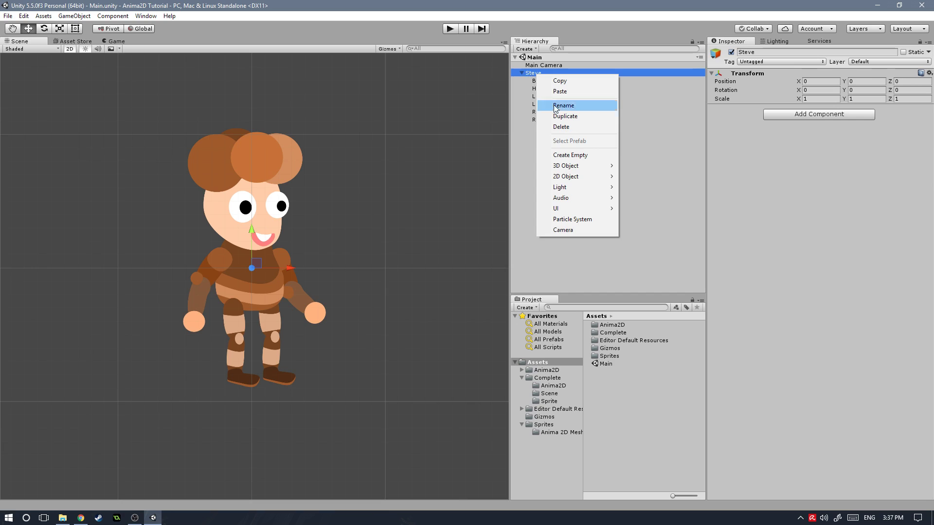
{"action": "left_click", "coordinate": [588, 156]}
{"action": "left_click", "coordinate": [781, 52]}
{"action": "type", "text": "Bones"}
{"action": "key", "text": "Return"}
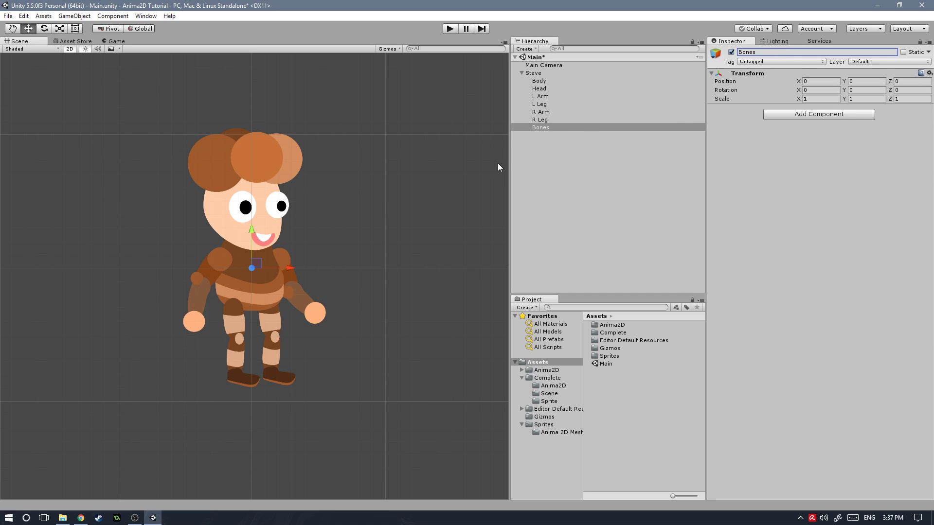
Step: Add a 2D bone as a child of the Bones object
{"action": "left_click", "coordinate": [542, 128]}
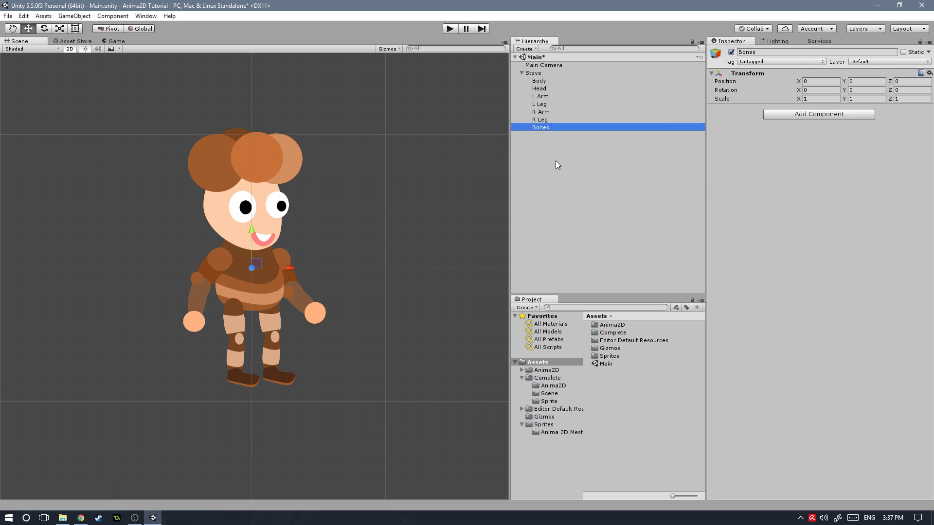
{"action": "right_click", "coordinate": [545, 128]}
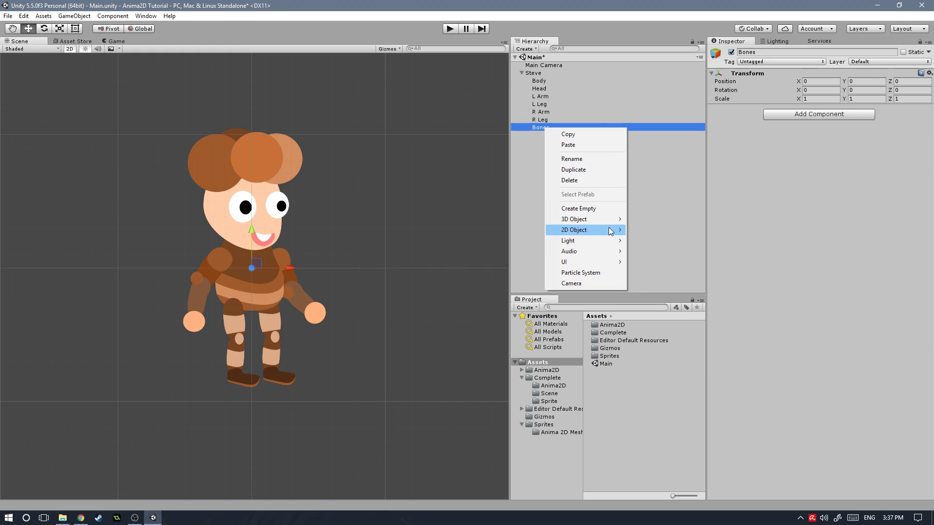
{"action": "mouse_move", "coordinate": [611, 230]}
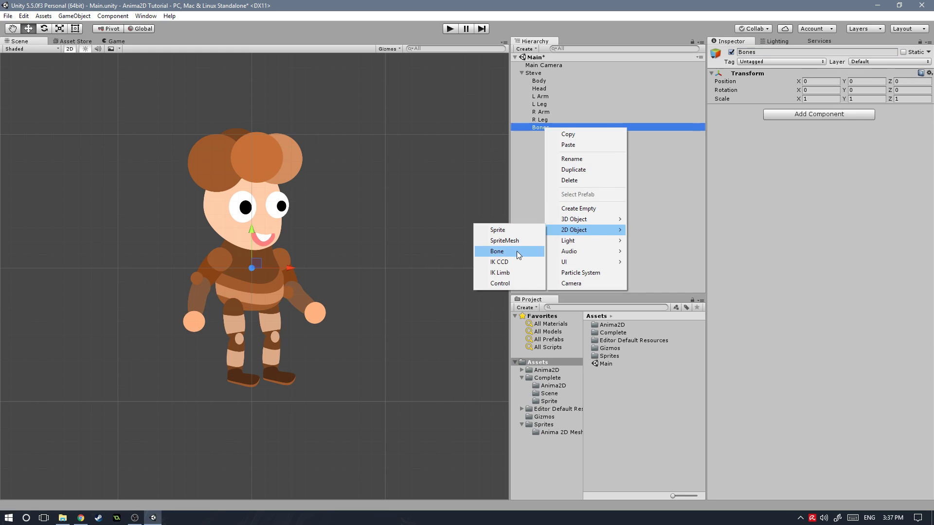
{"action": "left_click", "coordinate": [497, 252]}
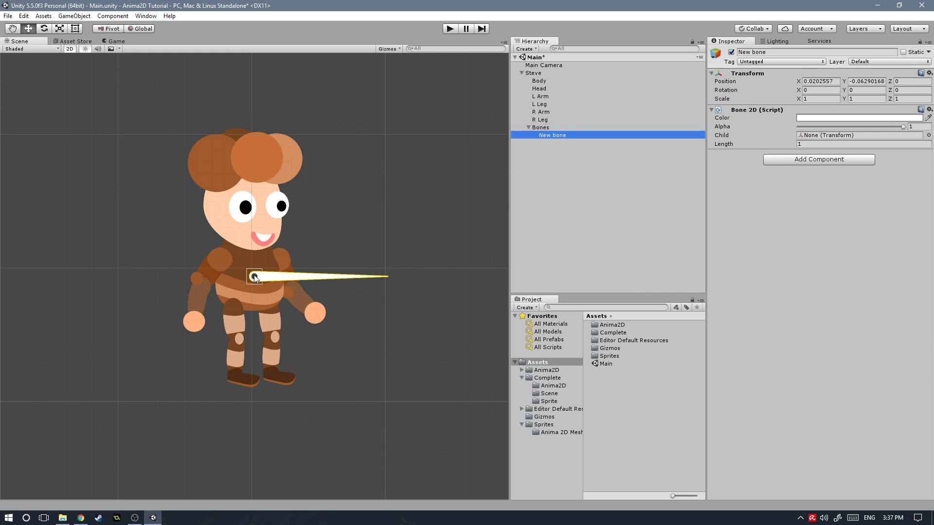
Step: Place the new bone's base at the character's hip, about X 0.002 and Y -0.27, and set its Z rotation to 90
{"action": "left_click_drag", "start_coordinate": [253, 277], "coordinate": [340, 238]}
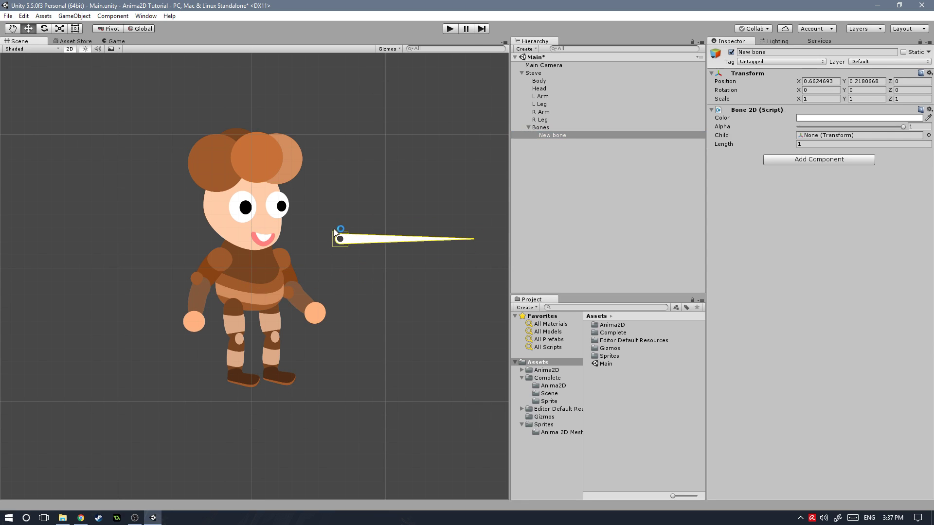
{"action": "left_click_drag", "start_coordinate": [340, 239], "coordinate": [326, 281]}
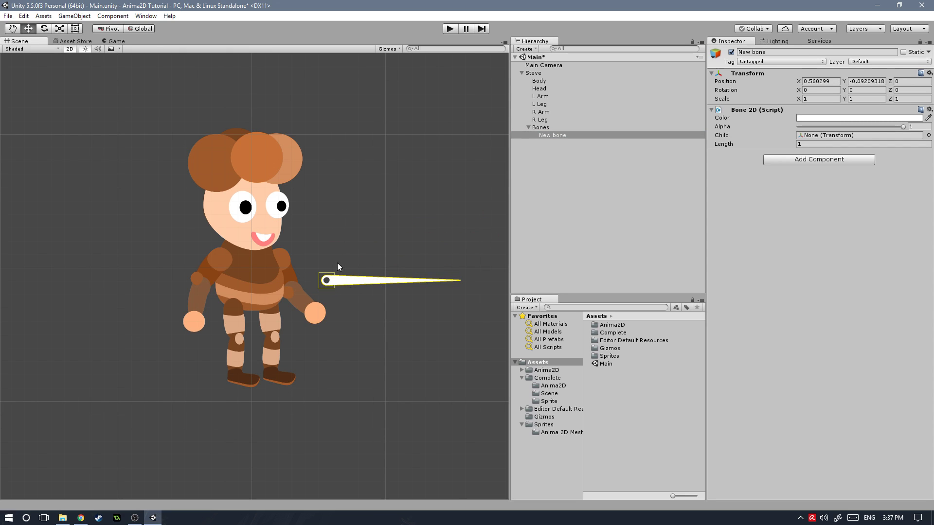
{"action": "left_click_drag", "start_coordinate": [363, 283], "coordinate": [319, 182]}
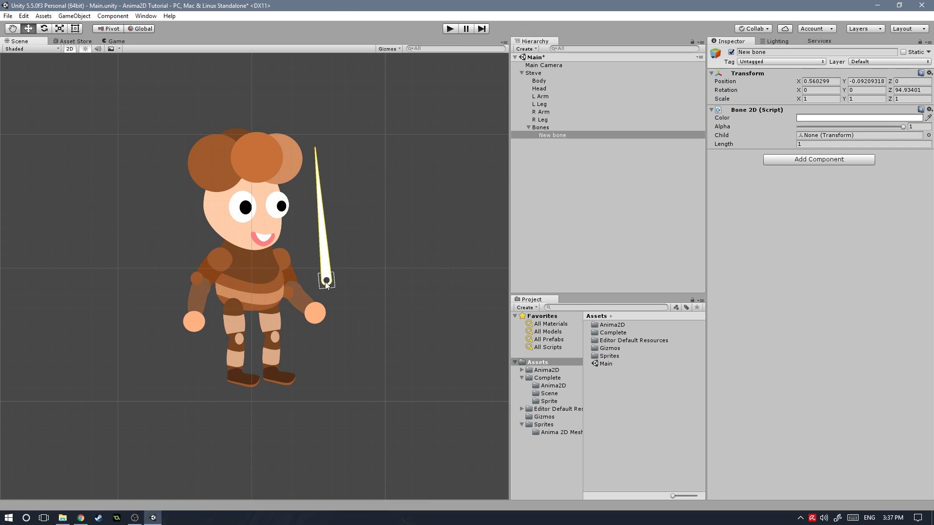
{"action": "left_click_drag", "start_coordinate": [326, 282], "coordinate": [252, 304]}
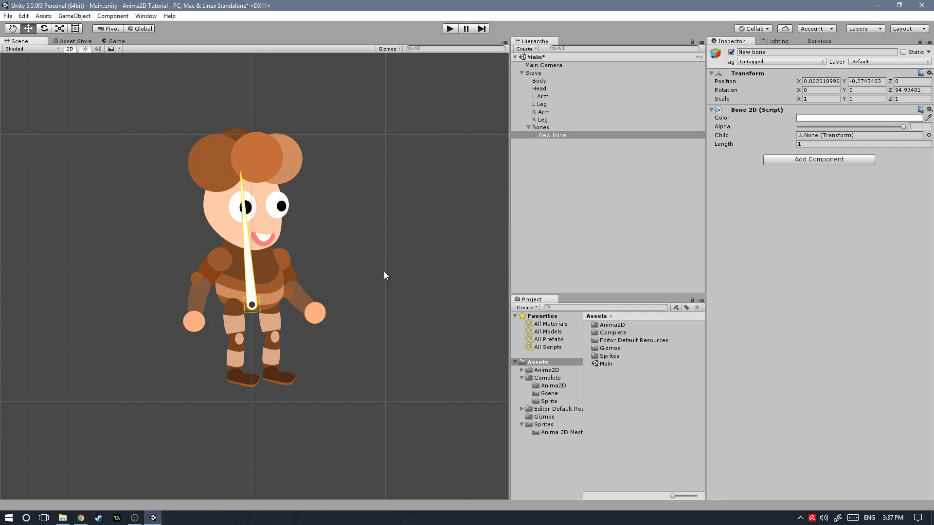
{"action": "left_click", "coordinate": [910, 91]}
{"action": "type", "text": "90"}
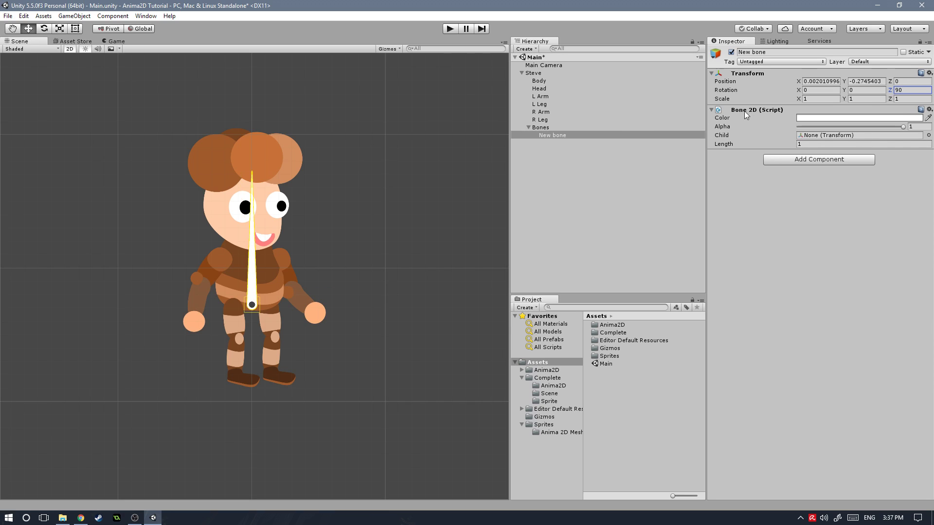
Step: Try out the colour and alpha settings of the new bone
{"action": "left_click", "coordinate": [810, 118]}
{"action": "left_click_drag", "start_coordinate": [366, 228], "coordinate": [345, 201]}
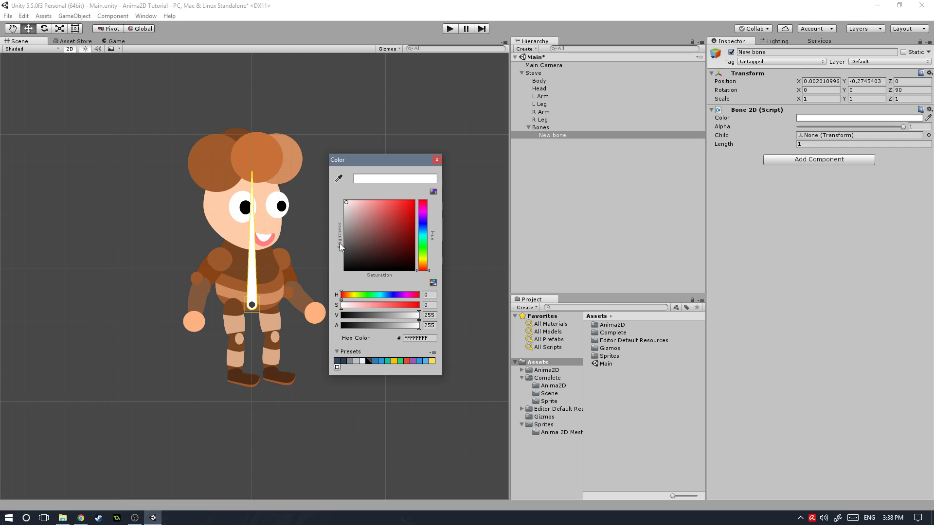
{"action": "mouse_move", "coordinate": [353, 217]}
{"action": "left_mouse_down"}
{"action": "mouse_move", "coordinate": [369, 233]}
{"action": "mouse_move", "coordinate": [362, 239]}
{"action": "mouse_move", "coordinate": [332, 188]}
{"action": "left_mouse_up"}
{"action": "left_click", "coordinate": [437, 160]}
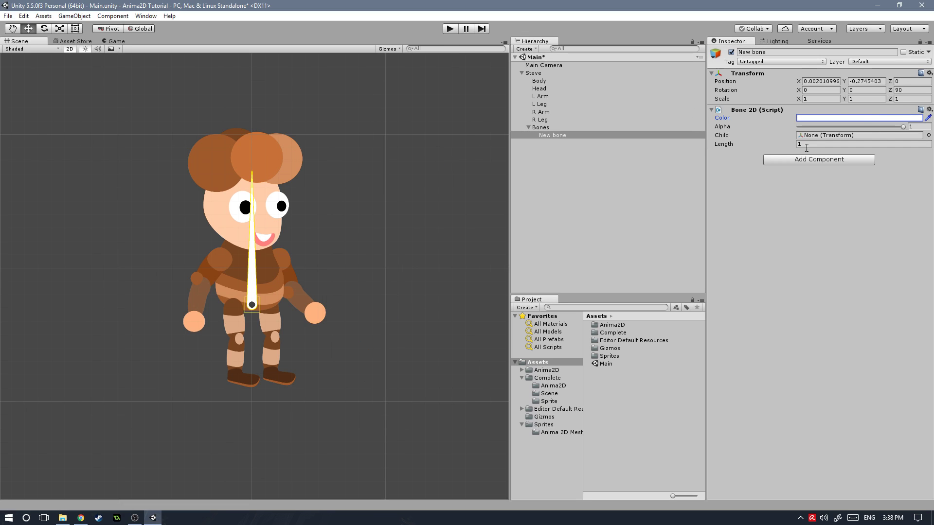
{"action": "mouse_move", "coordinate": [898, 127]}
{"action": "left_mouse_down"}
{"action": "mouse_move", "coordinate": [824, 128]}
{"action": "mouse_move", "coordinate": [904, 127]}
{"action": "left_mouse_up"}
{"action": "left_click", "coordinate": [768, 218]}
Step: Shorten the bone to a length of 0.13 and lower its base to about Y -0.29
{"action": "left_click_drag", "start_coordinate": [725, 144], "coordinate": [710, 145]}
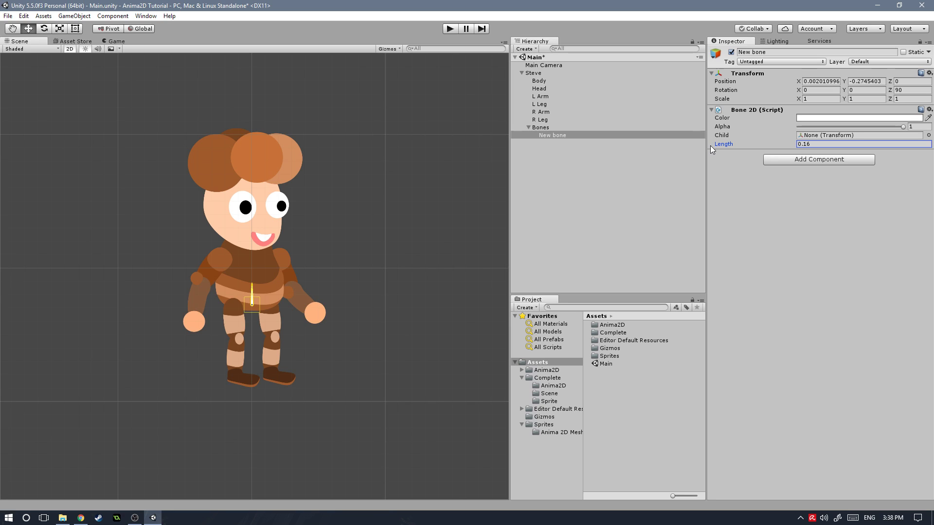
{"action": "left_click_drag", "start_coordinate": [250, 305], "coordinate": [251, 307]}
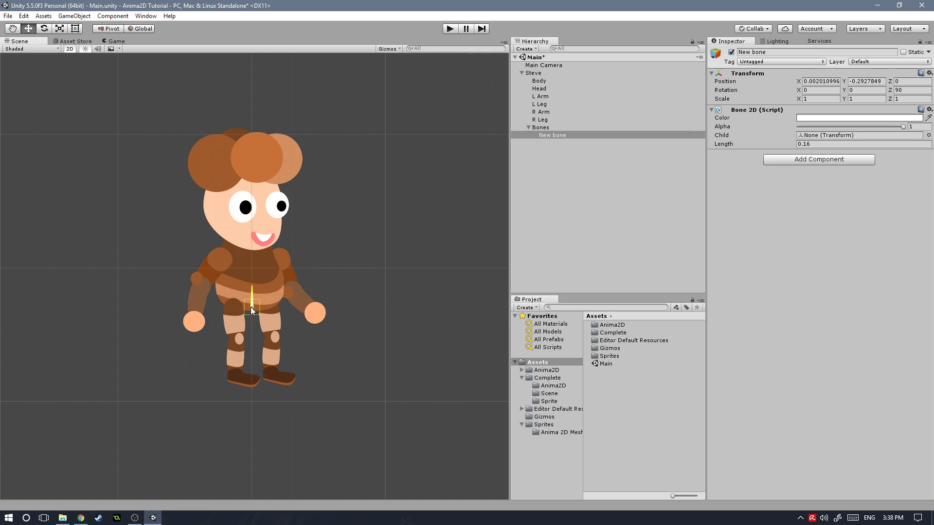
{"action": "left_click", "coordinate": [722, 145]}
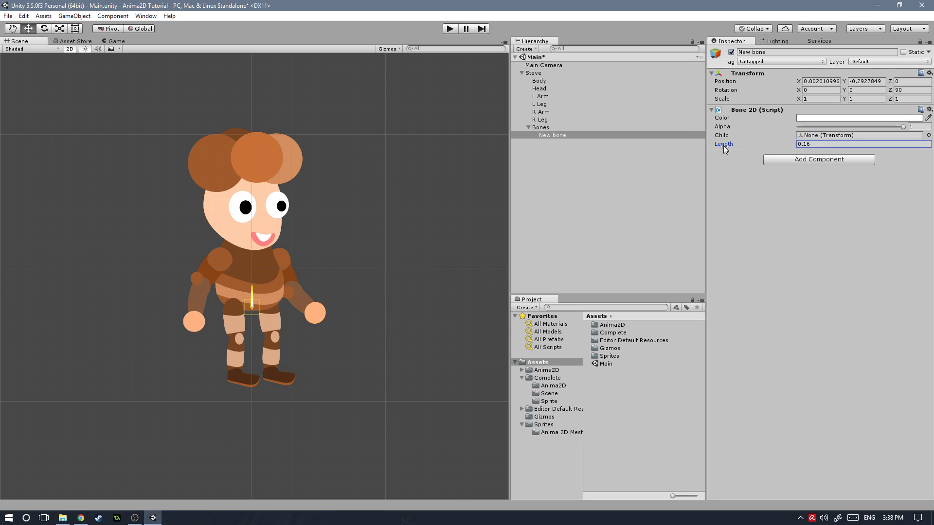
{"action": "left_click_drag", "start_coordinate": [725, 145], "coordinate": [725, 145]}
{"action": "left_click_drag", "start_coordinate": [724, 145], "coordinate": [722, 144]}
Step: Rename the short bone at the character's waist to Hip
{"action": "left_click", "coordinate": [770, 53]}
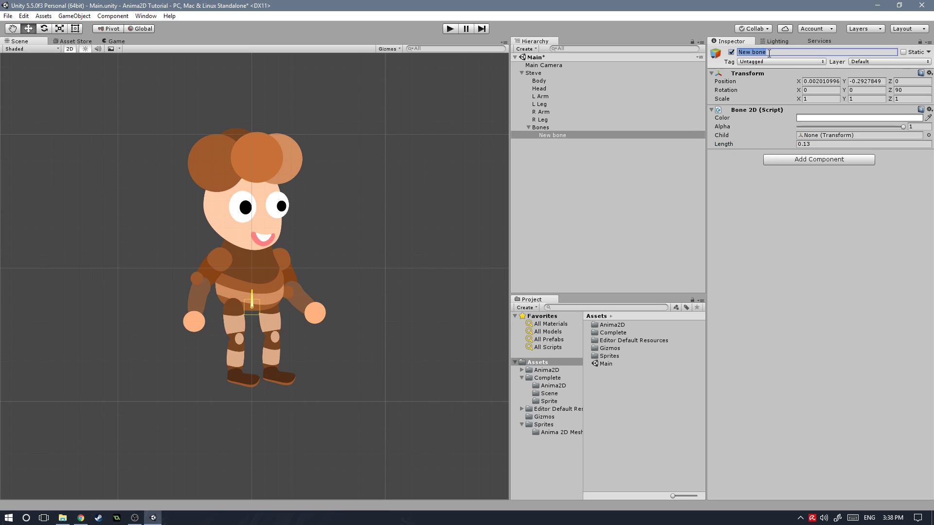
{"action": "type", "text": "Hip"}
{"action": "key", "text": "Return"}
Step: Add a 2D bone as a child of the Hip bone
{"action": "left_click", "coordinate": [549, 135]}
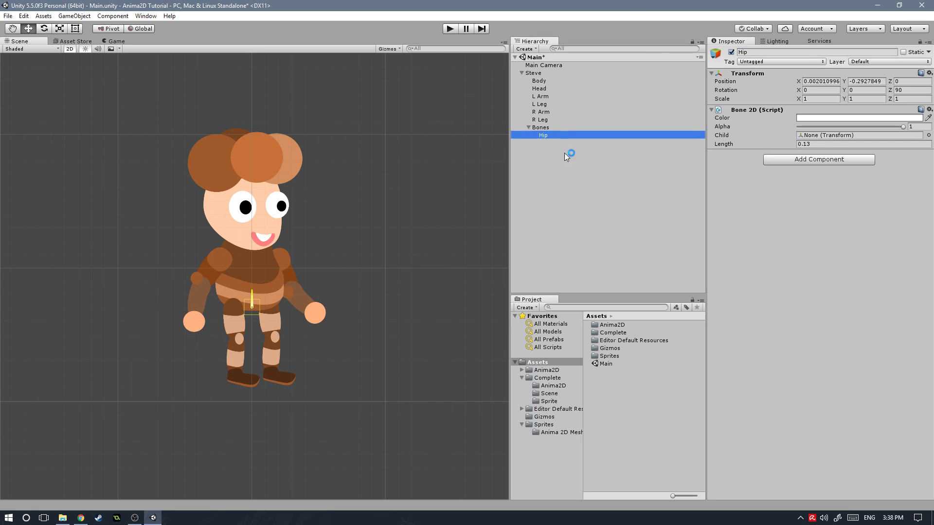
{"action": "right_click", "coordinate": [543, 138]}
{"action": "mouse_move", "coordinate": [588, 241]}
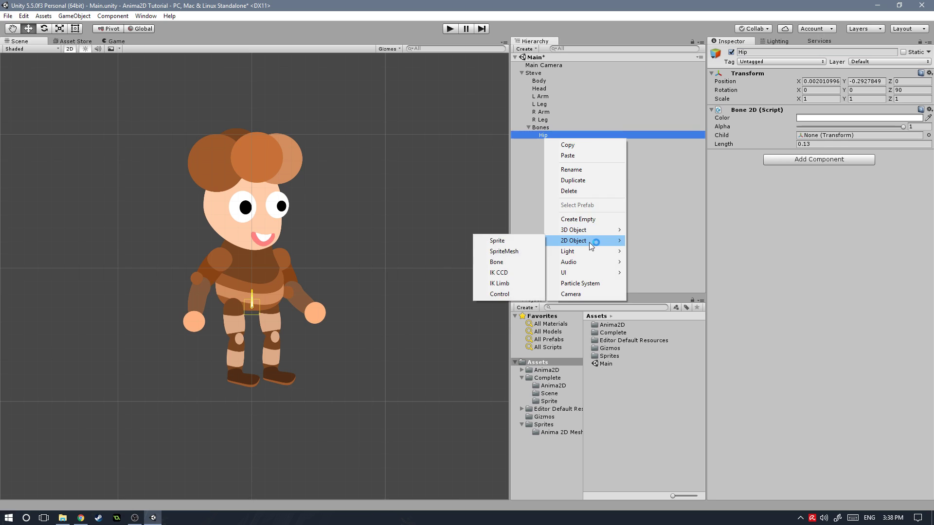
{"action": "left_click", "coordinate": [512, 261]}
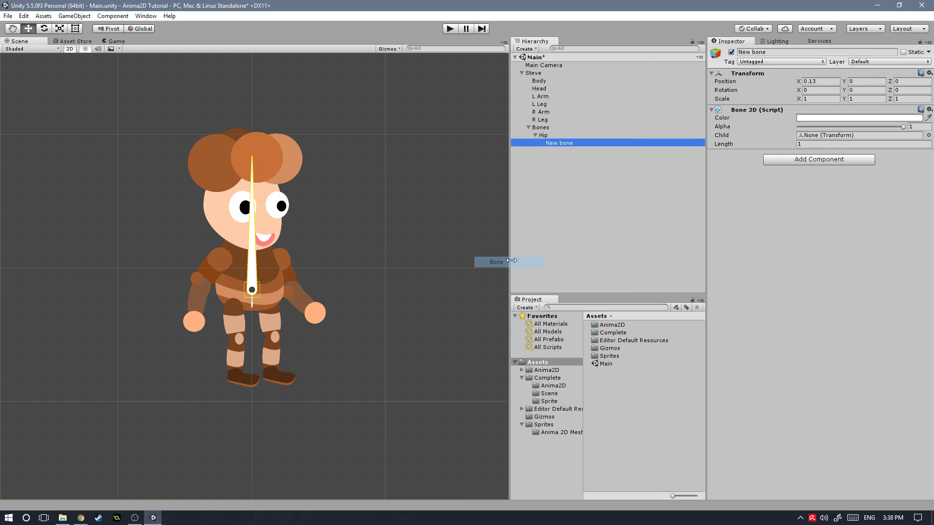
Step: Try rotating the child bone and its Hip parent, and moving the Hip bone in the scene
{"action": "left_click_drag", "start_coordinate": [253, 284], "coordinate": [533, 148]}
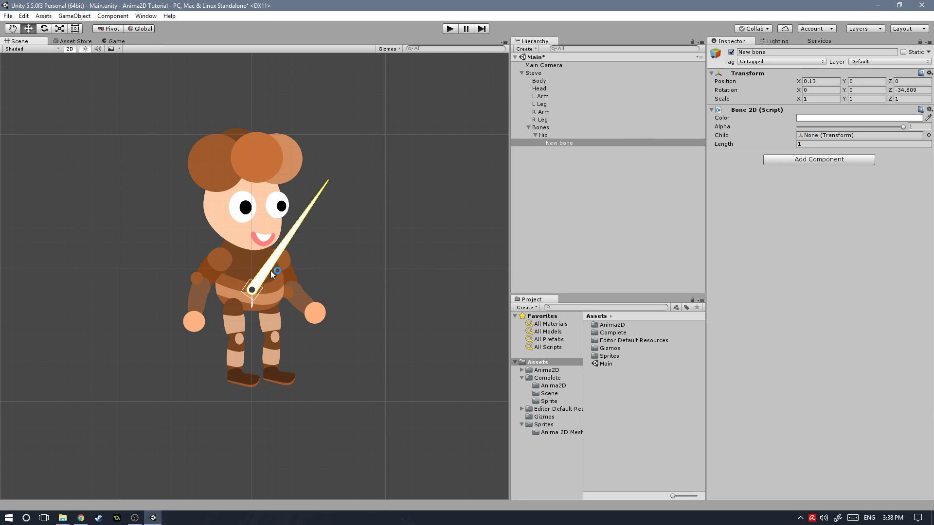
{"action": "left_click_drag", "start_coordinate": [253, 301], "coordinate": [214, 293]}
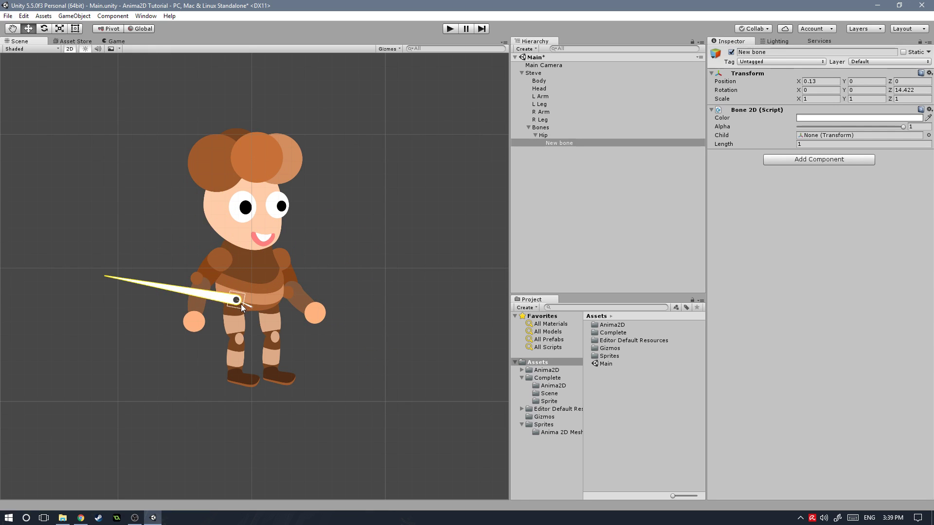
{"action": "left_click", "coordinate": [248, 306]}
{"action": "left_click_drag", "start_coordinate": [258, 308], "coordinate": [251, 291]}
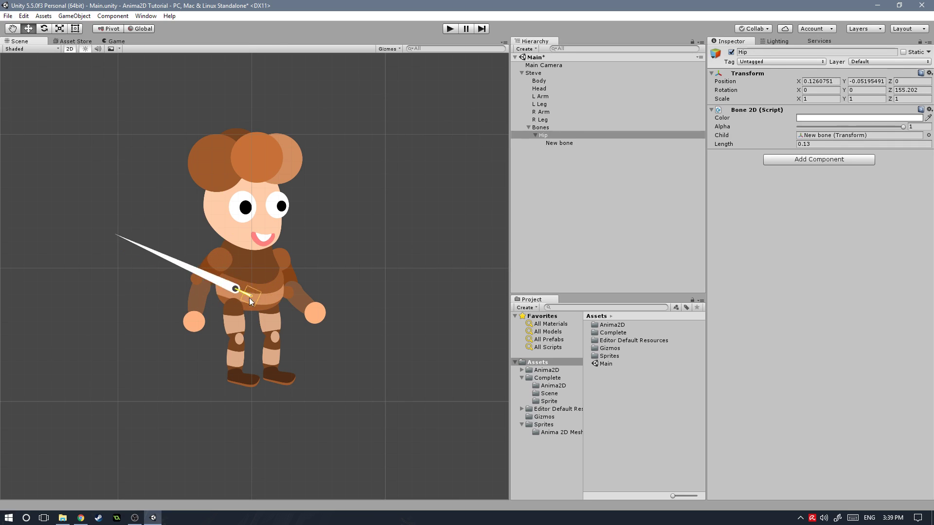
Step: Undo the test rotations and movement of the Hip bone and its child
{"action": "key", "text": "ctrl+z"}
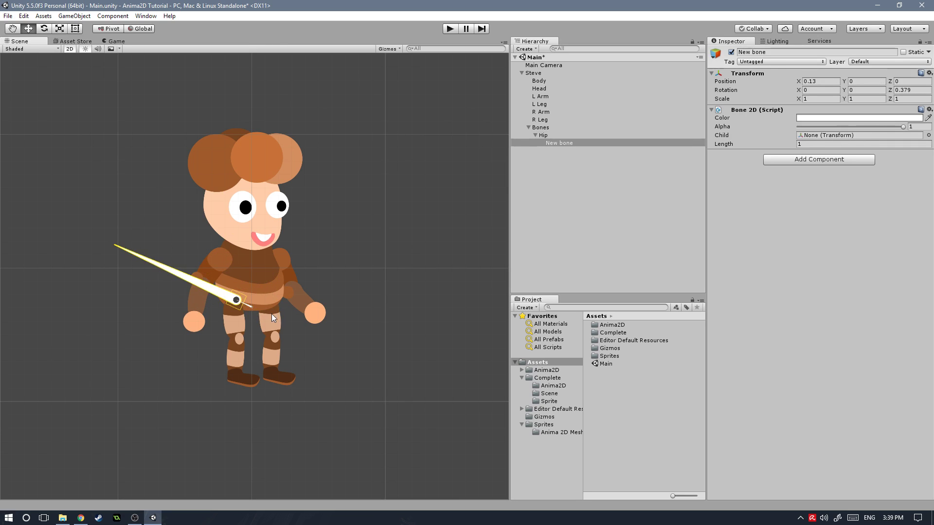
{"action": "key", "text": "ctrl+z"}
{"action": "key", "text": "ctrl+z"}
{"action": "key", "text": "ctrl+z"}
{"action": "key", "text": "ctrl+z"}
{"action": "key", "text": "ctrl+z"}
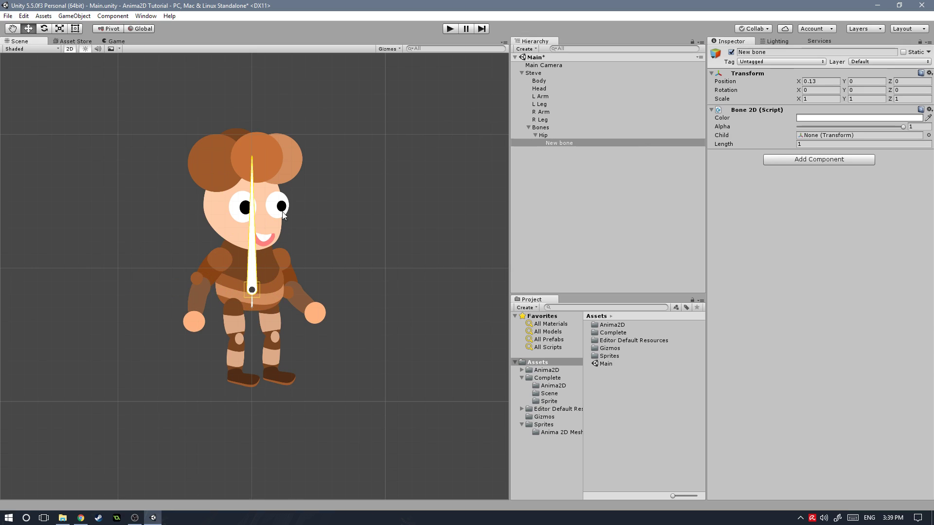
Step: Shorten the Hip's child bone to a length of 0.36 and rename it Torso
{"action": "left_click_drag", "start_coordinate": [725, 144], "coordinate": [714, 144]}
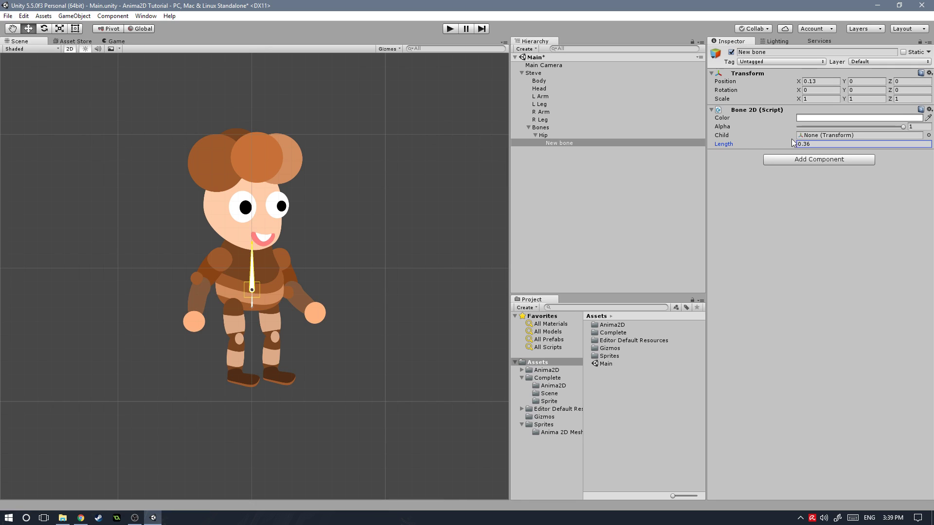
{"action": "left_click", "coordinate": [782, 52]}
{"action": "type", "text": "Torso"}
{"action": "key", "text": "Return"}
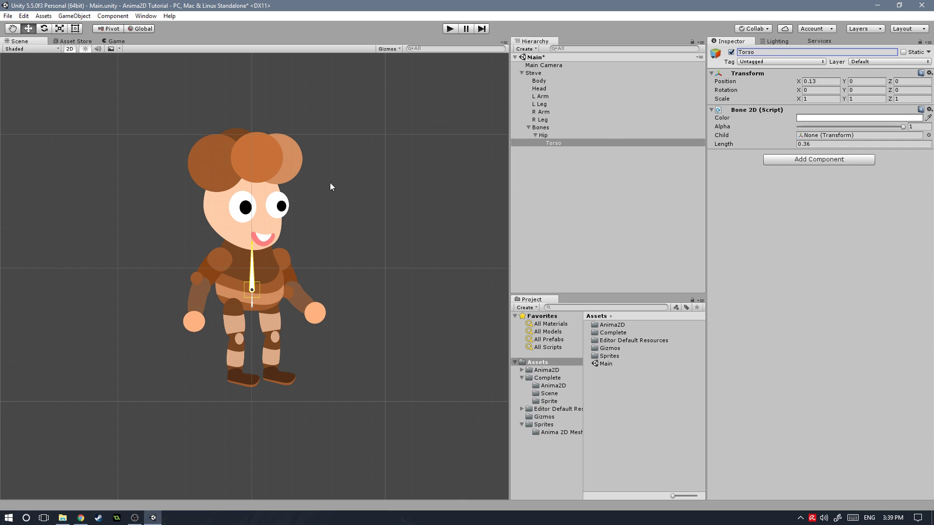
Step: Add a 2D bone as a child of the Torso bone
{"action": "right_click", "coordinate": [553, 144]}
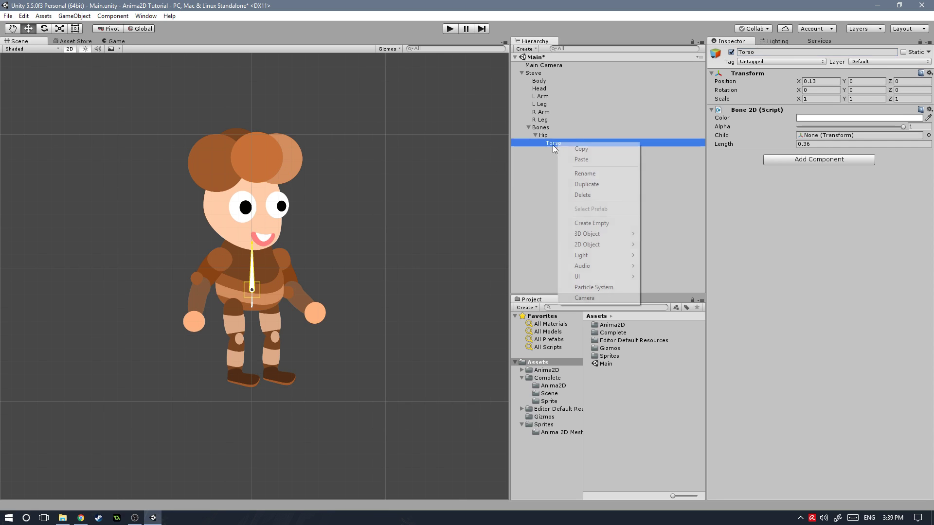
{"action": "mouse_move", "coordinate": [625, 248]}
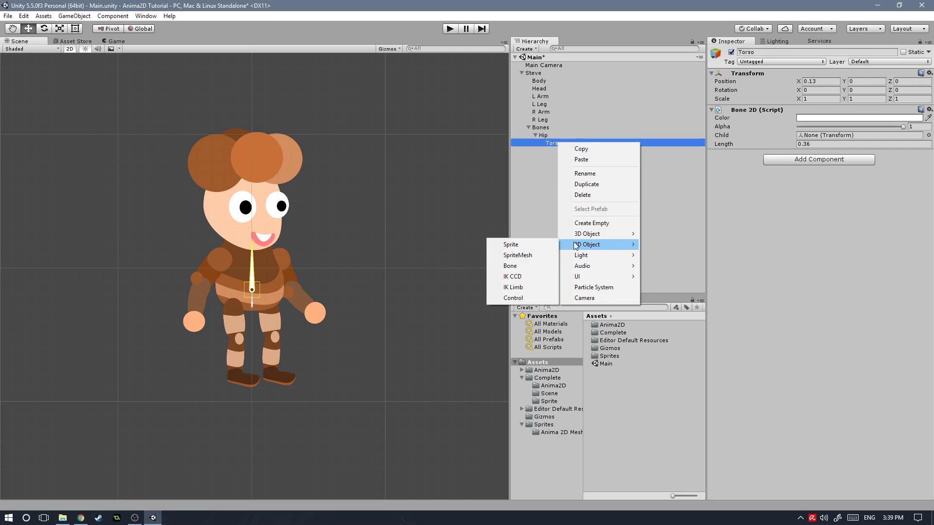
{"action": "left_click", "coordinate": [510, 265]}
Step: Shorten the Torso's child bone to a length of about 0.7 and rename it Head
{"action": "left_click_drag", "start_coordinate": [730, 144], "coordinate": [723, 145]}
{"action": "key", "text": "Tab"}
{"action": "type", "text": "Head"}
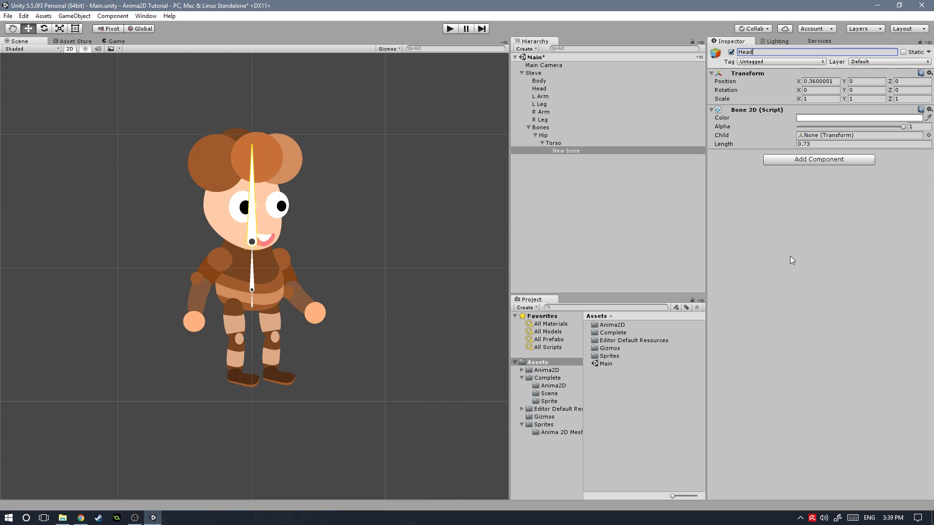
{"action": "key", "text": "Return"}
Step: Add a 2D bone as a second child of the Hip bone
{"action": "left_click", "coordinate": [558, 145]}
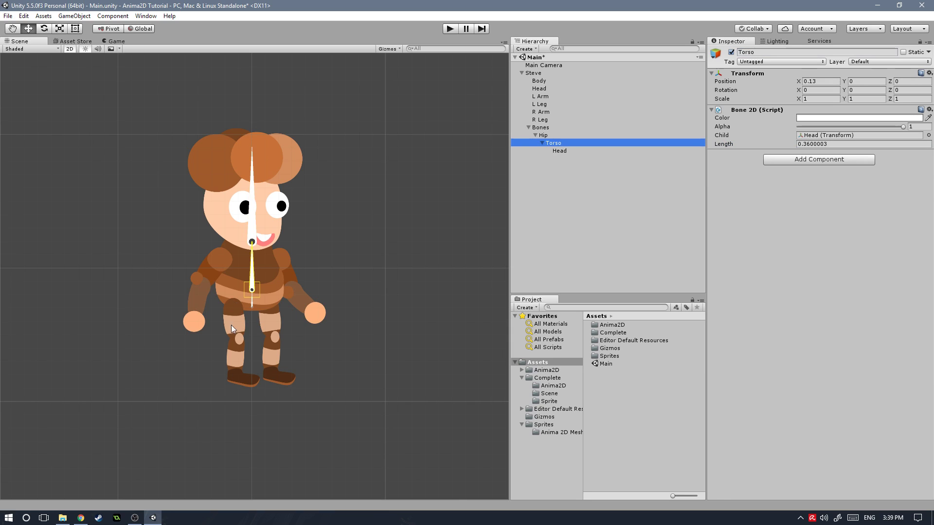
{"action": "left_click", "coordinate": [546, 137]}
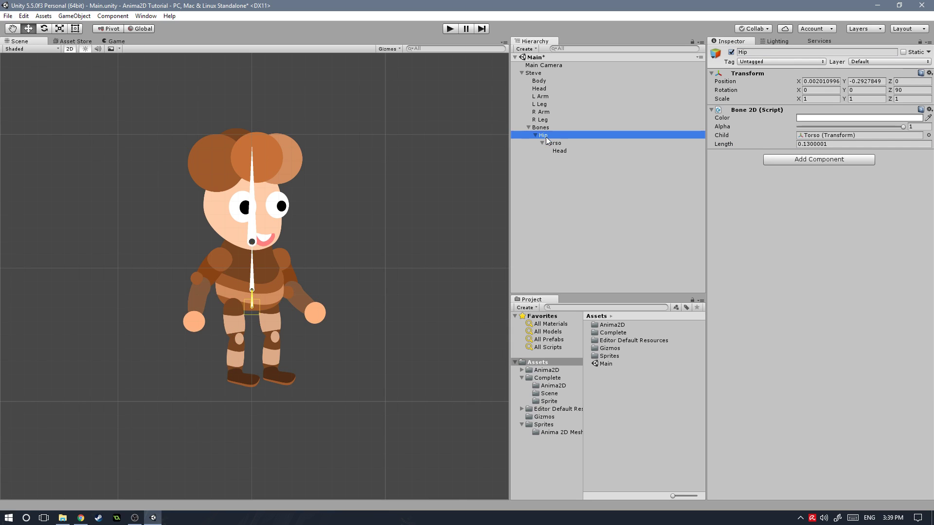
{"action": "right_click", "coordinate": [545, 137]}
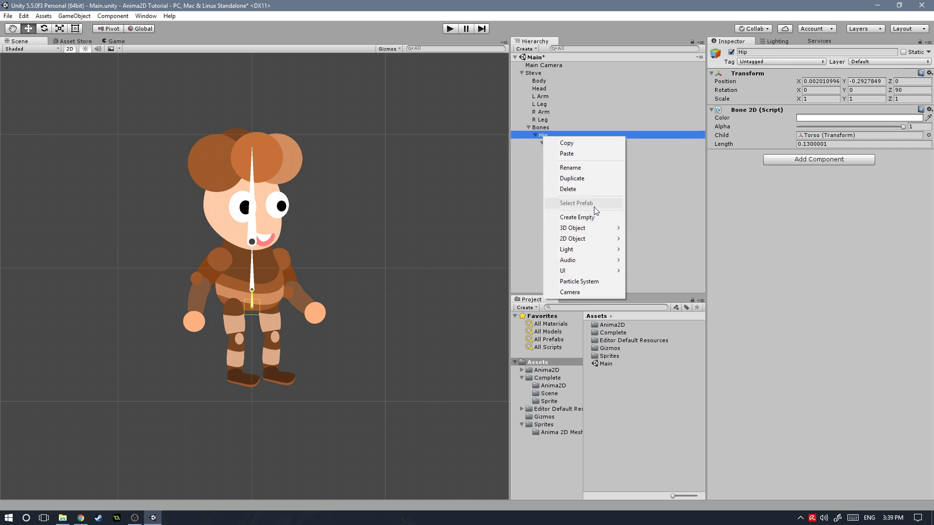
{"action": "mouse_move", "coordinate": [596, 239]}
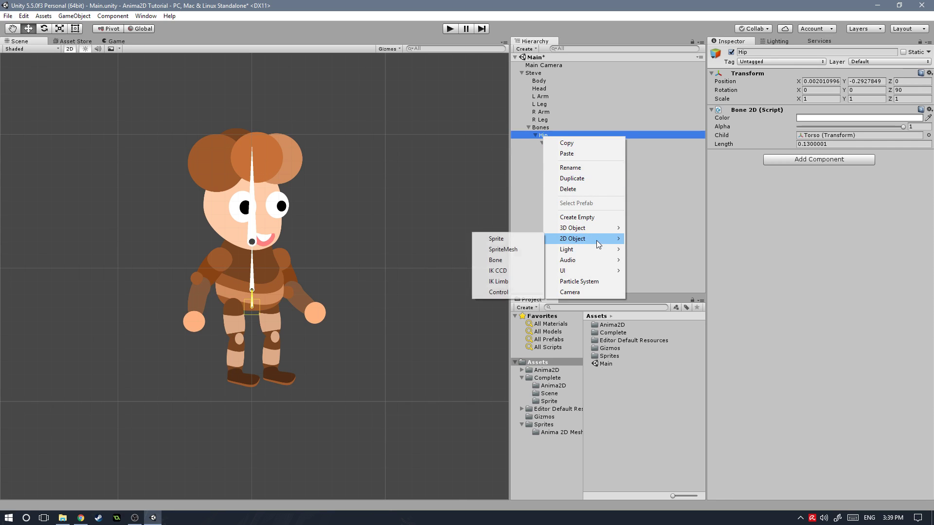
{"action": "left_click", "coordinate": [496, 261]}
Step: Move the new Hip child bone to the top of the L Leg sprite and rotate it to point down the thigh
{"action": "left_click_drag", "start_coordinate": [256, 277], "coordinate": [287, 307]}
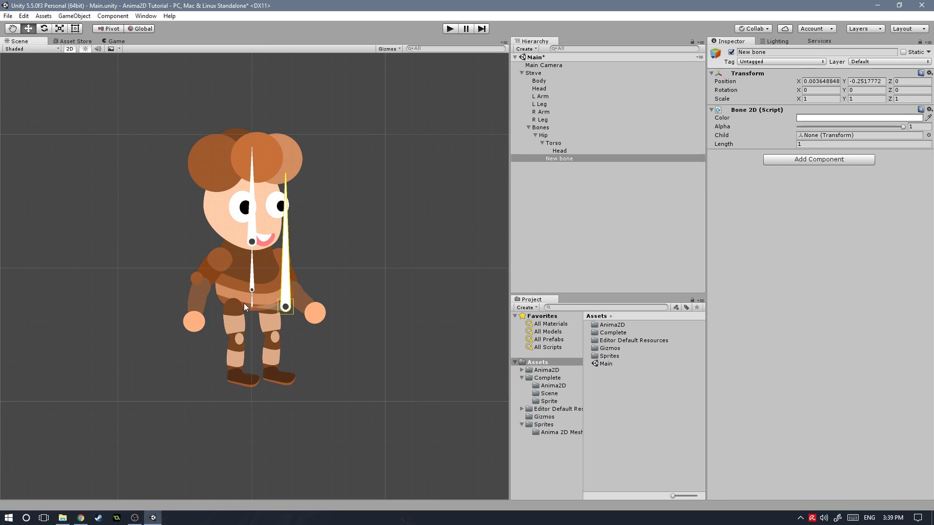
{"action": "left_click_drag", "start_coordinate": [288, 307], "coordinate": [105, 314]}
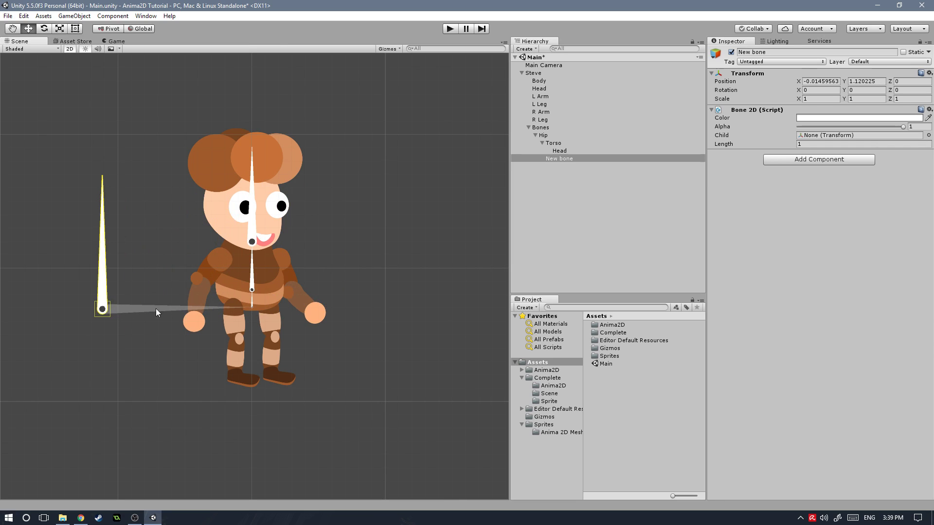
{"action": "left_click_drag", "start_coordinate": [190, 314], "coordinate": [255, 204]}
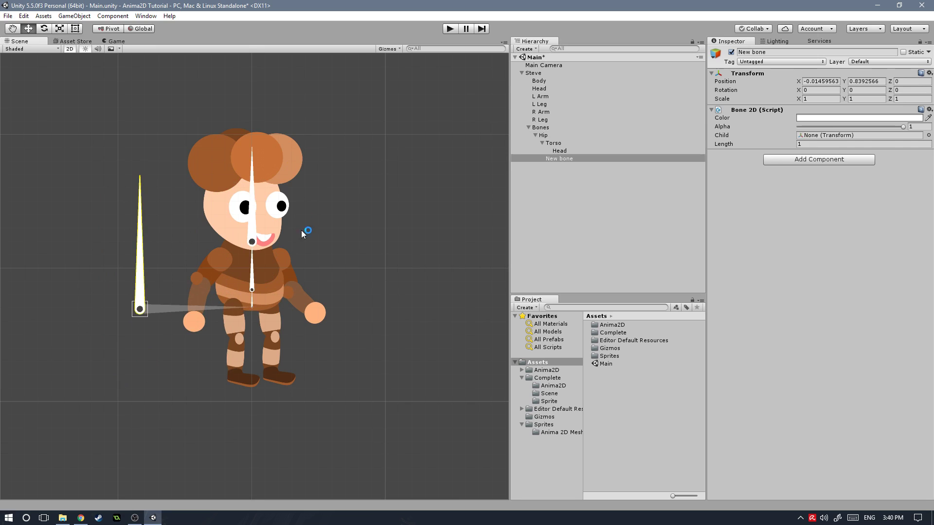
{"action": "left_click_drag", "start_coordinate": [140, 306], "coordinate": [233, 310]}
{"action": "left_click_drag", "start_coordinate": [238, 264], "coordinate": [239, 350]}
{"action": "left_click_drag", "start_coordinate": [241, 351], "coordinate": [238, 352]}
Step: Shorten the thigh bone to a length of 0.24 and rename it L Leg
{"action": "left_click", "coordinate": [724, 144]}
{"action": "left_click_drag", "start_coordinate": [725, 145], "coordinate": [707, 142]}
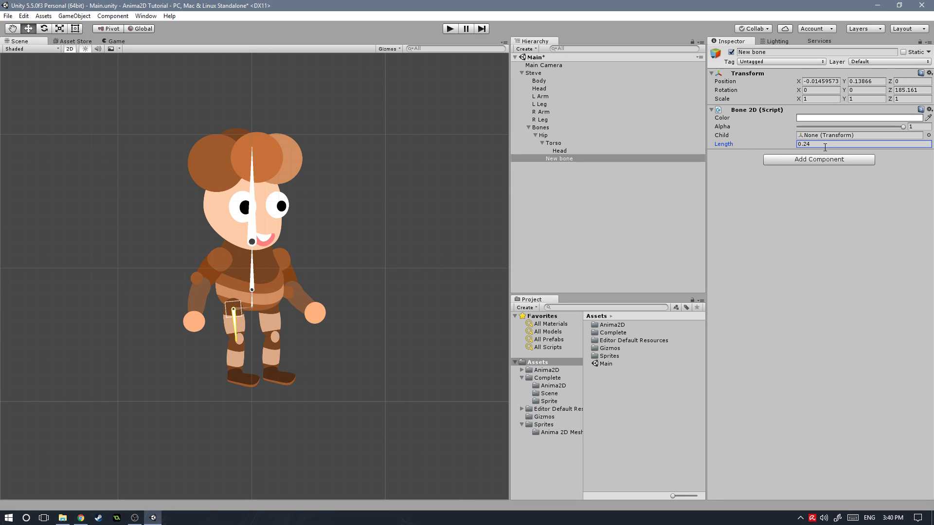
{"action": "left_click", "coordinate": [785, 52]}
{"action": "type", "text": "L Leg"}
{"action": "key", "text": "Return"}
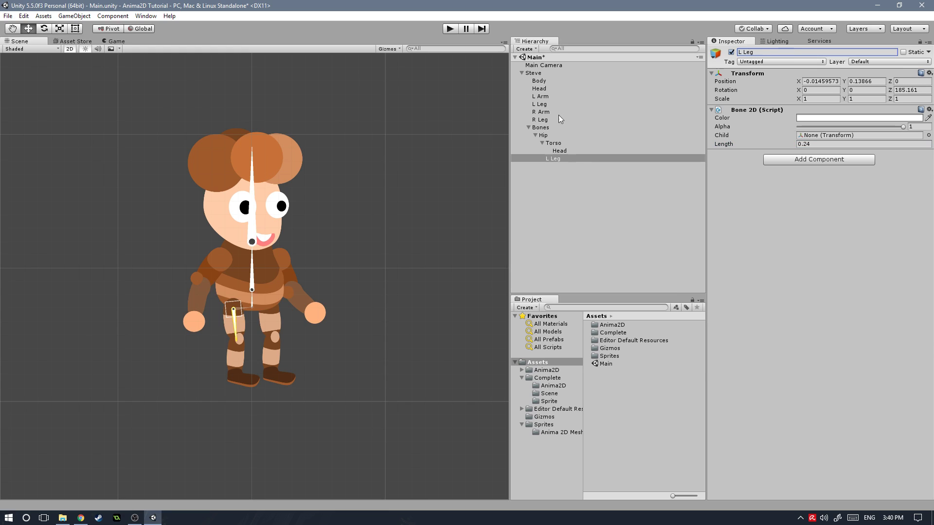
Step: Add a 2D bone as a child of the L Leg bone and rotate it to follow the shin
{"action": "right_click", "coordinate": [554, 159]}
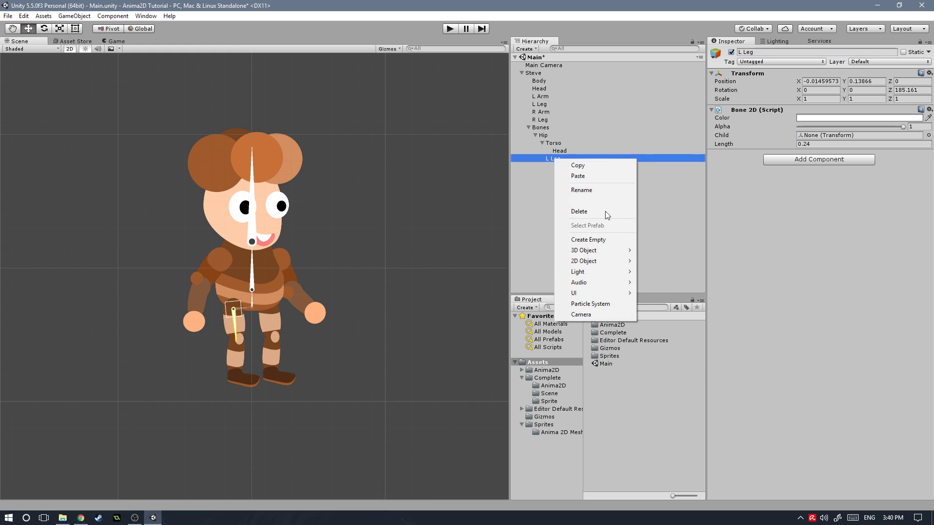
{"action": "mouse_move", "coordinate": [612, 261]}
{"action": "left_click", "coordinate": [530, 281]}
{"action": "left_click_drag", "start_coordinate": [238, 383], "coordinate": [235, 389]}
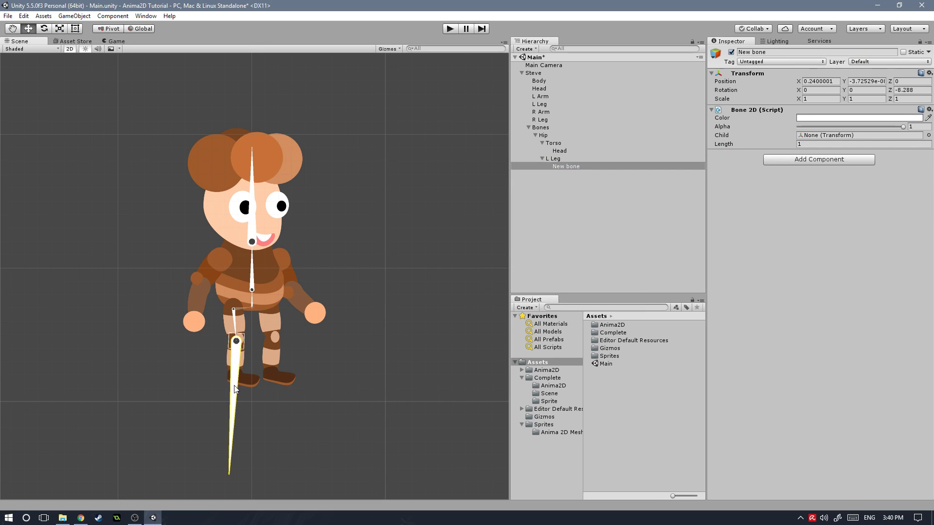
Step: Shorten the shin bone to a length of 0.25 and rename it L Leg 2
{"action": "left_click_drag", "start_coordinate": [730, 144], "coordinate": [714, 143]}
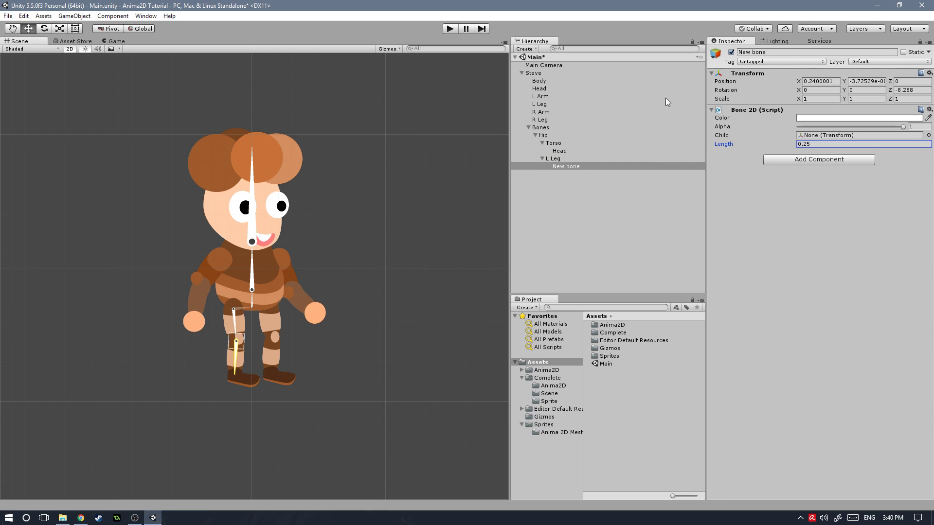
{"action": "left_click", "coordinate": [776, 51]}
{"action": "type", "text": "L Leg 2"}
{"action": "key", "text": "Return"}
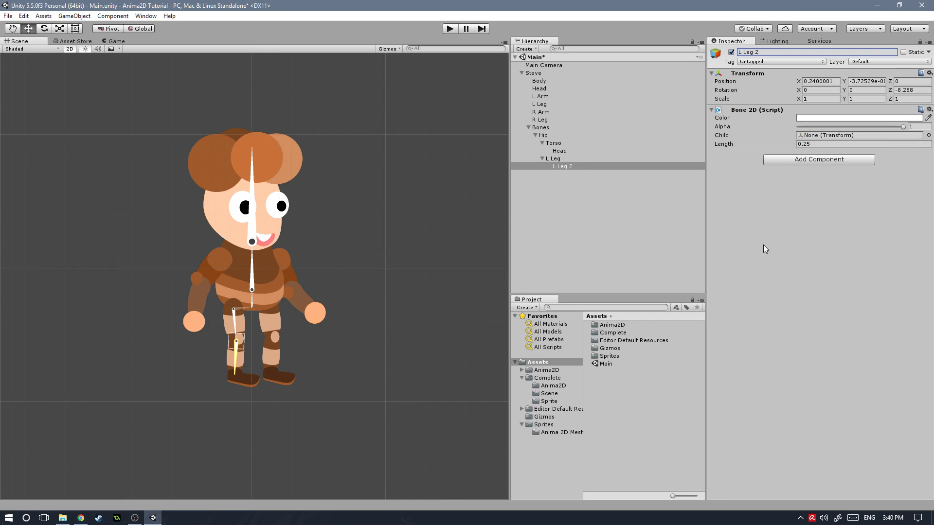
Step: Add a 2D bone as a child of L Leg 2 and rotate it to point along the foot
{"action": "right_click", "coordinate": [567, 168]}
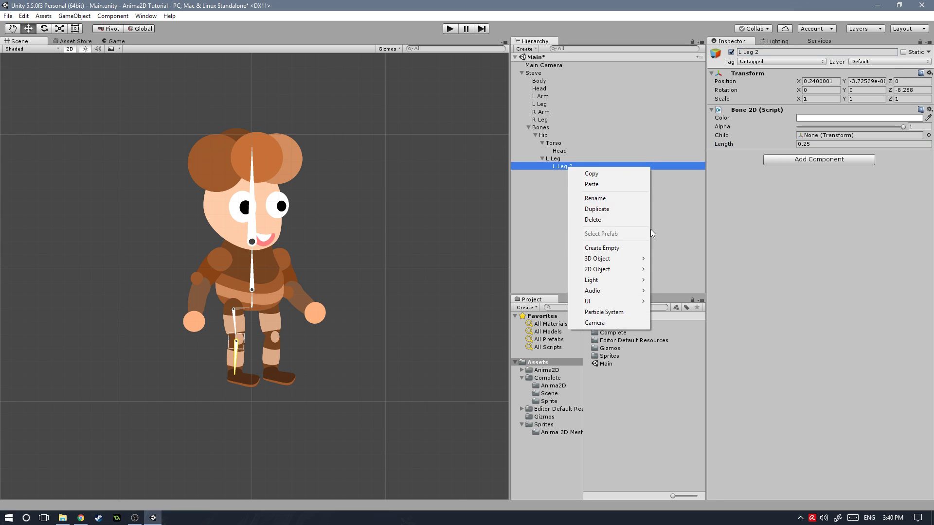
{"action": "mouse_move", "coordinate": [627, 269]}
{"action": "left_click", "coordinate": [538, 289]}
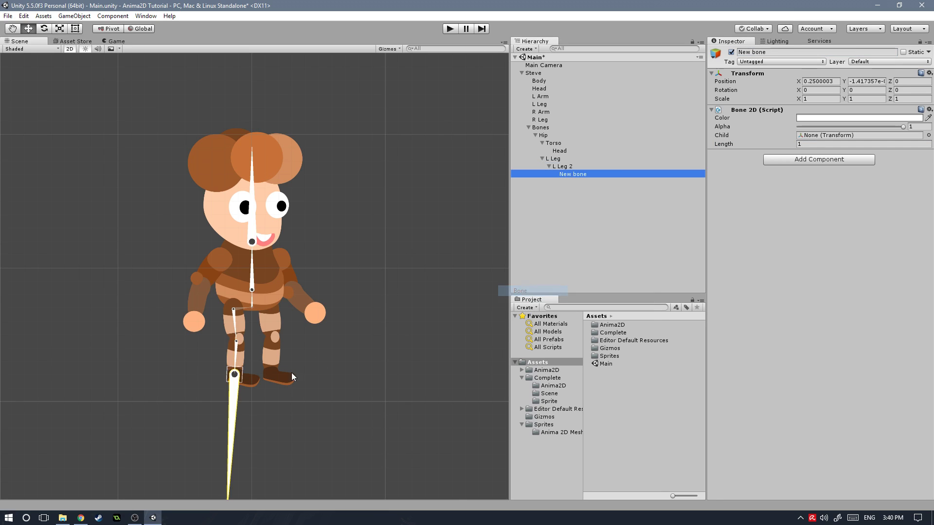
{"action": "left_click_drag", "start_coordinate": [223, 408], "coordinate": [279, 390]}
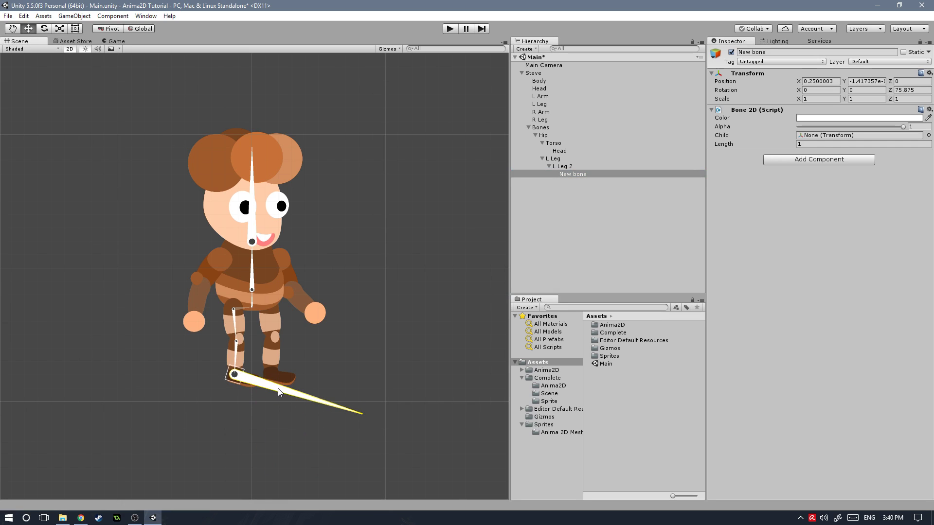
Step: Shorten the foot bone to a length of 0.14 and rename it L Foot
{"action": "left_click_drag", "start_coordinate": [726, 144], "coordinate": [710, 142]}
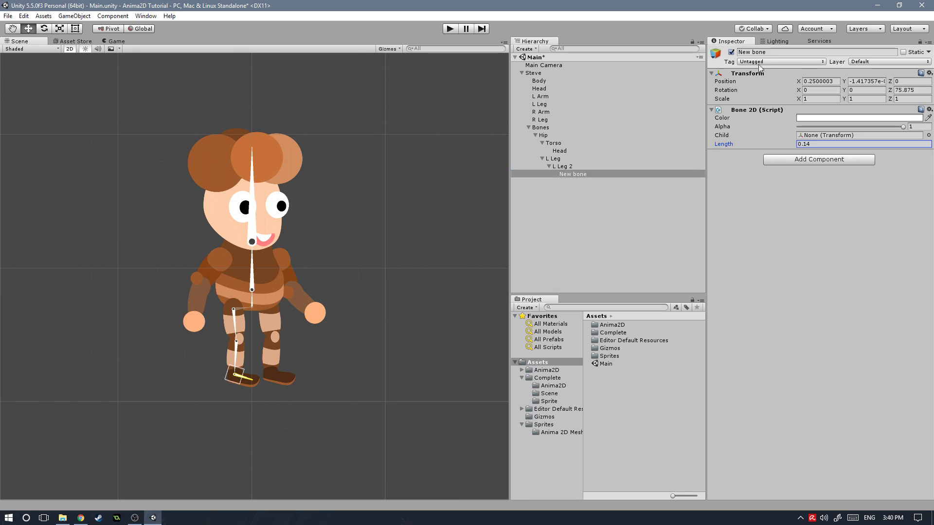
{"action": "left_click", "coordinate": [775, 53]}
{"action": "type", "text": "L Foot"}
{"action": "key", "text": "Return"}
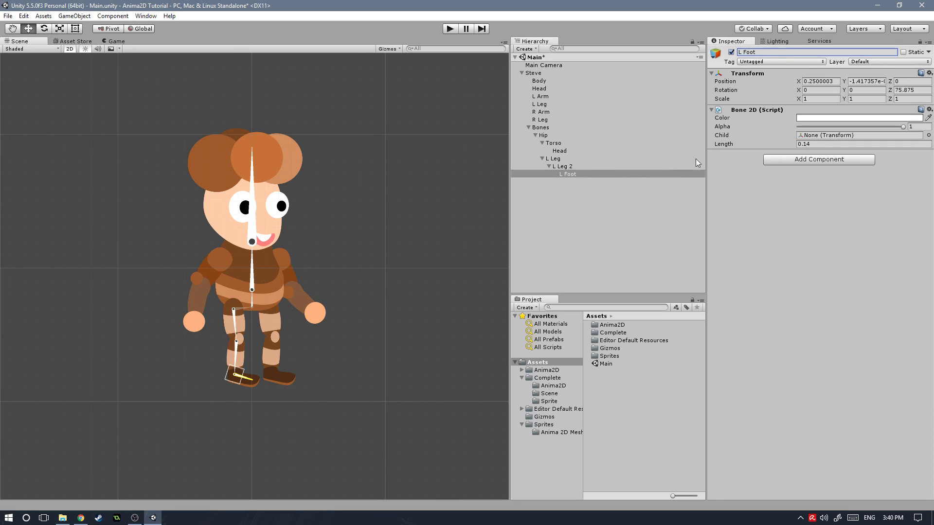
Step: Add a 2D bone under the Hip bone and place it at the top of the R Leg sprite, pointing down the thigh
{"action": "left_click", "coordinate": [545, 136]}
{"action": "right_click", "coordinate": [547, 135]}
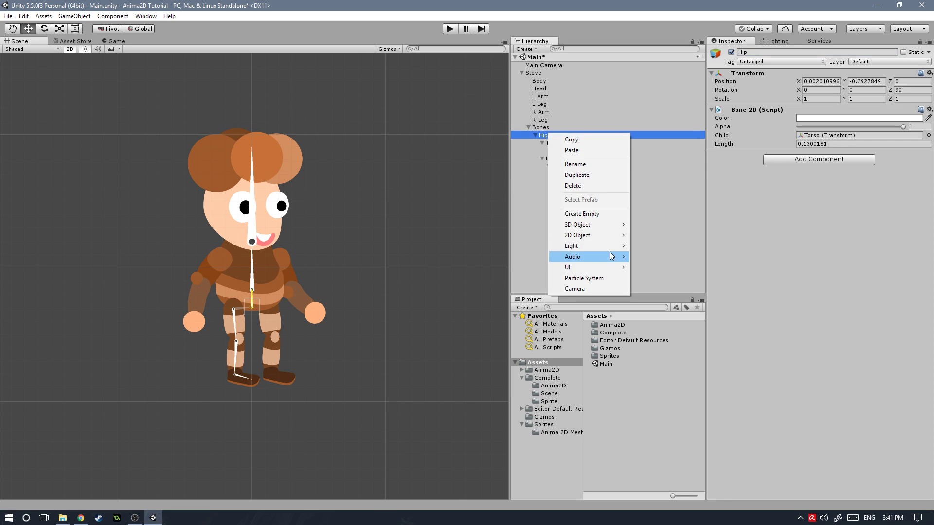
{"action": "mouse_move", "coordinate": [555, 235]}
{"action": "left_click", "coordinate": [525, 257]}
{"action": "left_click_drag", "start_coordinate": [254, 276], "coordinate": [270, 308]}
{"action": "left_click_drag", "start_coordinate": [271, 175], "coordinate": [271, 442]}
Step: Shorten the second thigh bone to a length of 0.22 and rename it R Leg
{"action": "left_click_drag", "start_coordinate": [727, 144], "coordinate": [711, 144]}
{"action": "left_click", "coordinate": [798, 52]}
{"action": "type", "text": "R Leg"}
{"action": "key", "text": "Return"}
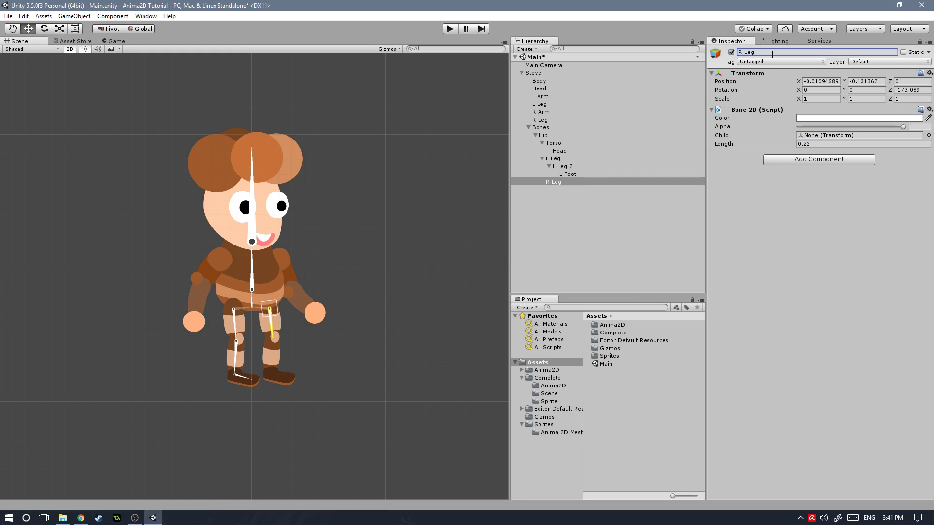
Step: Add a 2D bone as a child of the R Leg bone and rotate it to follow the shin
{"action": "right_click", "coordinate": [553, 182]}
{"action": "mouse_move", "coordinate": [583, 286]}
{"action": "left_click", "coordinate": [529, 305]}
{"action": "left_click_drag", "start_coordinate": [287, 462], "coordinate": [268, 465]}
Step: Shorten the R Leg's child bone to a length of about 0.26 and rename it R Leg 2
{"action": "left_click_drag", "start_coordinate": [727, 144], "coordinate": [717, 146]}
{"action": "left_click", "coordinate": [779, 52]}
{"action": "type", "text": "R Leg 2"}
{"action": "key", "text": "Return"}
{"action": "right_click", "coordinate": [564, 190]}
{"action": "mouse_move", "coordinate": [583, 294]}
{"action": "left_click", "coordinate": [661, 294]}
{"action": "left_click_drag", "start_coordinate": [265, 438], "coordinate": [370, 418]}
{"action": "mouse_move", "coordinate": [728, 147]}
{"action": "left_mouse_down"}
{"action": "mouse_move", "coordinate": [710, 146]}
{"action": "mouse_move", "coordinate": [725, 142]}
{"action": "left_mouse_up"}
{"action": "left_click", "coordinate": [574, 196]}
{"action": "key", "text": "Delete"}
Step: Add a 2D bone as a child of R Leg 2 and rotate it to point along the foot
{"action": "left_click", "coordinate": [569, 189]}
{"action": "right_click", "coordinate": [564, 190]}
{"action": "mouse_move", "coordinate": [583, 294]}
{"action": "left_click", "coordinate": [662, 294]}
{"action": "left_click_drag", "start_coordinate": [334, 379], "coordinate": [394, 413]}
Step: Shorten the R Leg 2's child bone to a length of 0.13 and rename it R Foot, collapsing both leg hierarchies
{"action": "left_click_drag", "start_coordinate": [724, 144], "coordinate": [702, 145]}
{"action": "left_click", "coordinate": [787, 52]}
{"action": "type", "text": "R Foot"}
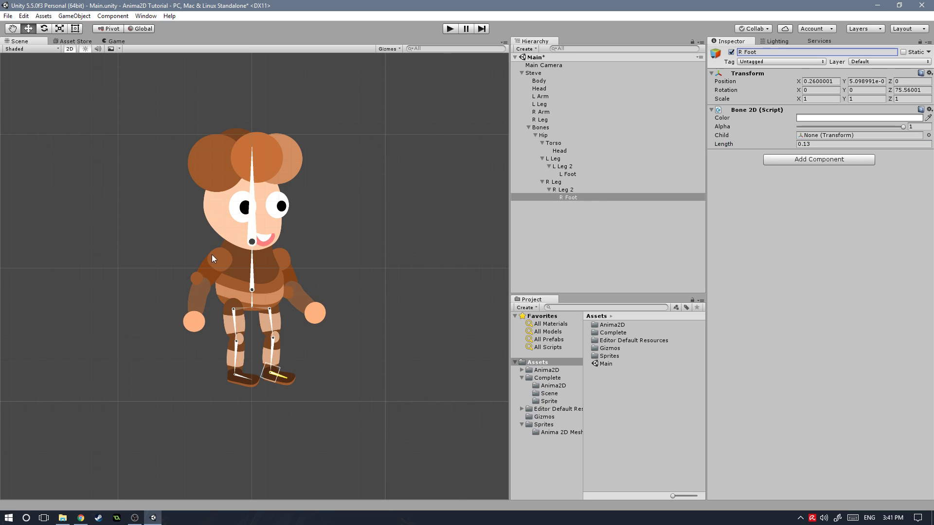
{"action": "left_click", "coordinate": [542, 182]}
{"action": "left_click", "coordinate": [542, 159]}
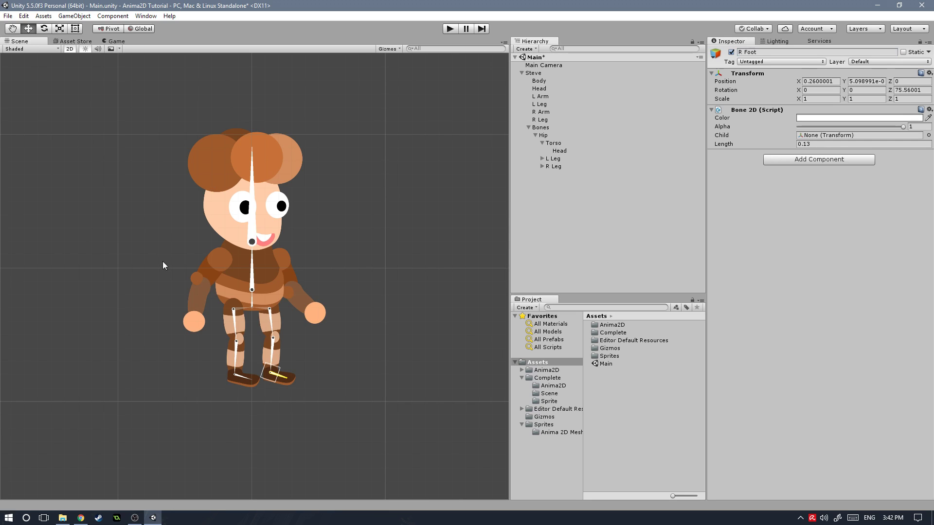
Step: Rotate the Torso bone as a test and undo the rotation
{"action": "left_click_drag", "start_coordinate": [255, 269], "coordinate": [246, 253]}
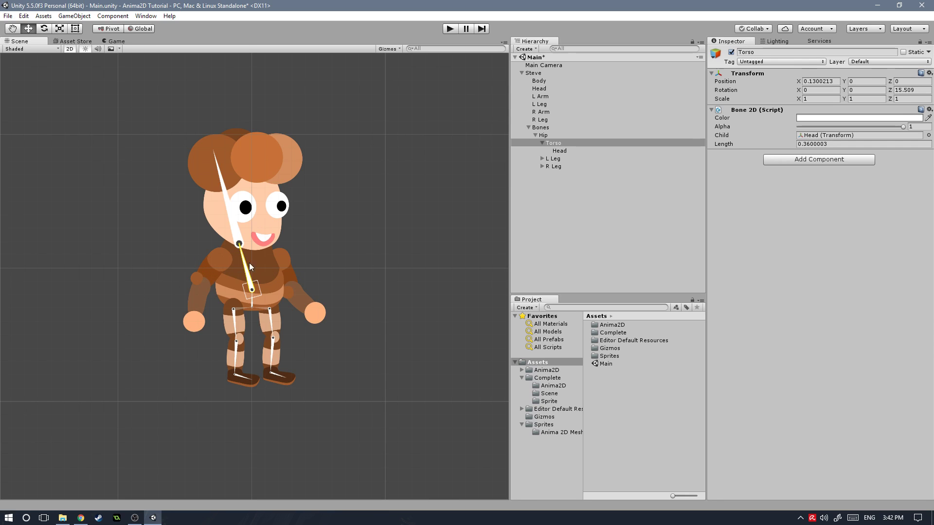
{"action": "key", "text": "ctrl+z"}
{"action": "key", "text": "ctrl+z"}
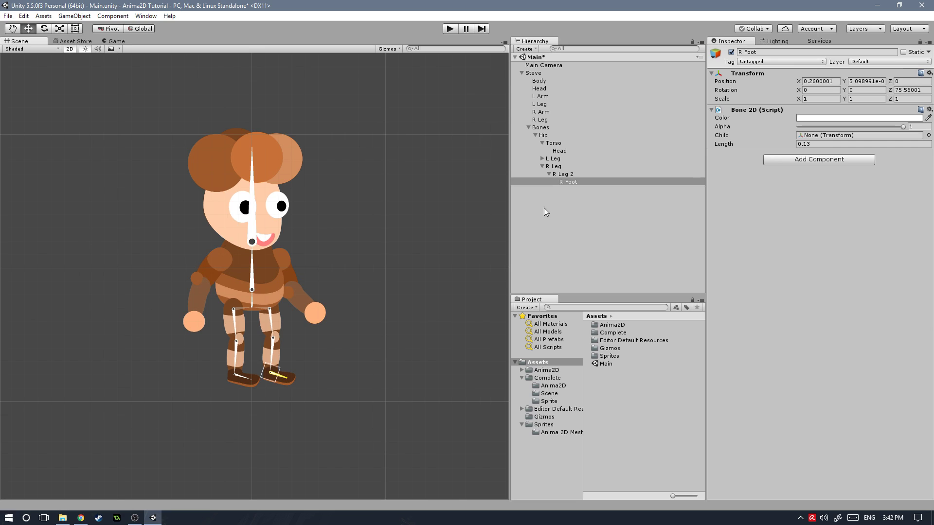
Step: Add a 2D bone as a child of the Torso bone and place it at the L Arm sprite's shoulder, pointing down the upper arm
{"action": "left_click", "coordinate": [542, 166]}
{"action": "left_click", "coordinate": [554, 144]}
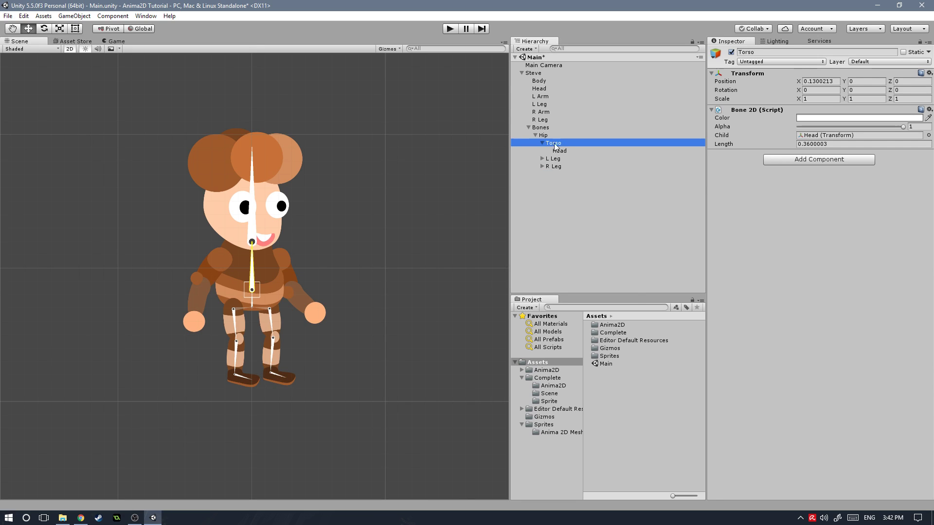
{"action": "right_click", "coordinate": [553, 144]}
{"action": "mouse_move", "coordinate": [587, 249]}
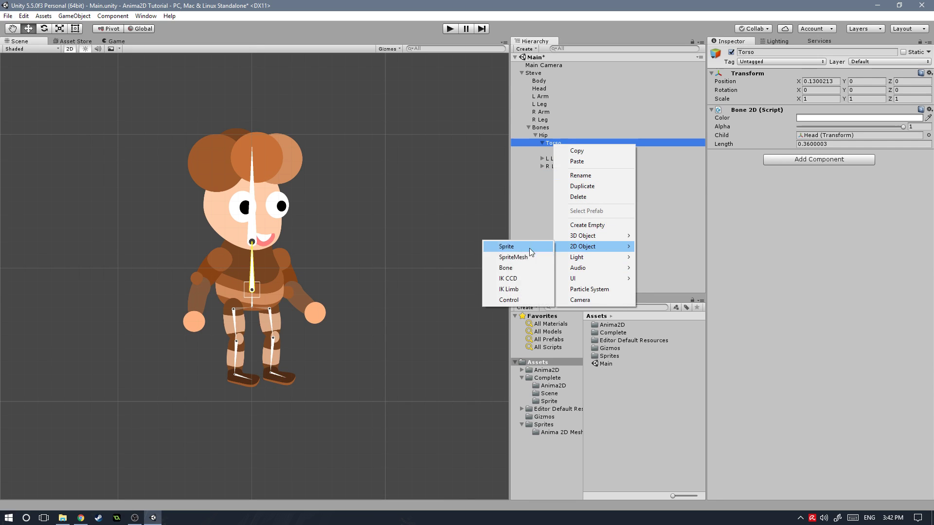
{"action": "left_click", "coordinate": [518, 268]}
{"action": "left_click_drag", "start_coordinate": [256, 276], "coordinate": [193, 300]}
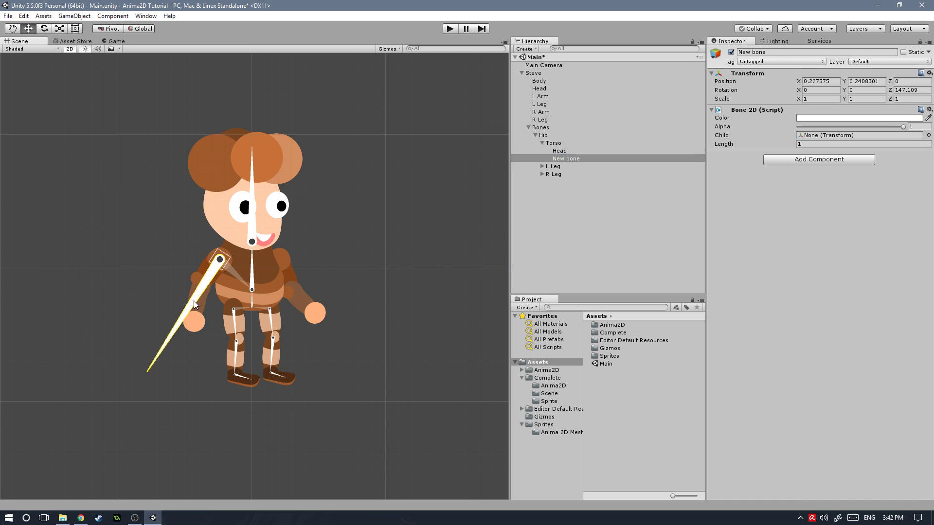
Step: Shorten the upper arm bone to a length of 0.22 and rename it L Arm
{"action": "left_click_drag", "start_coordinate": [730, 142], "coordinate": [713, 139]}
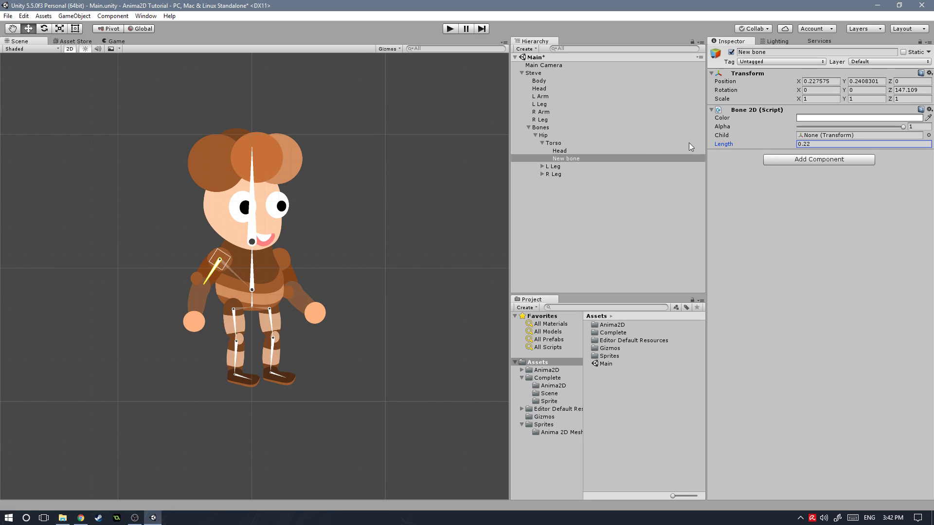
{"action": "left_click", "coordinate": [755, 53]}
{"action": "type", "text": "L Arm"}
{"action": "key", "text": "Return"}
Step: Add a 0.29 long child bone to L Arm along the forearm and name it L Arm 2
{"action": "right_click", "coordinate": [569, 158]}
{"action": "mouse_move", "coordinate": [625, 255]}
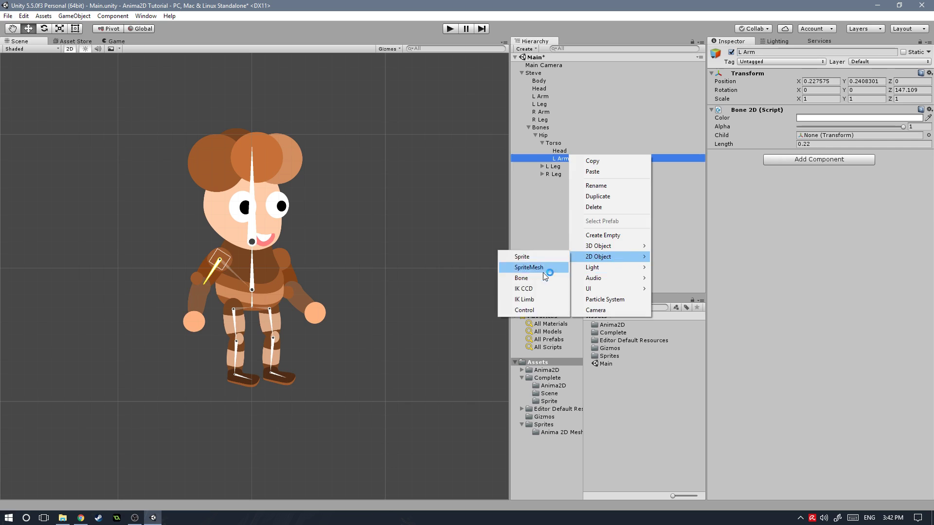
{"action": "left_click", "coordinate": [542, 271]}
{"action": "left_click", "coordinate": [776, 53]}
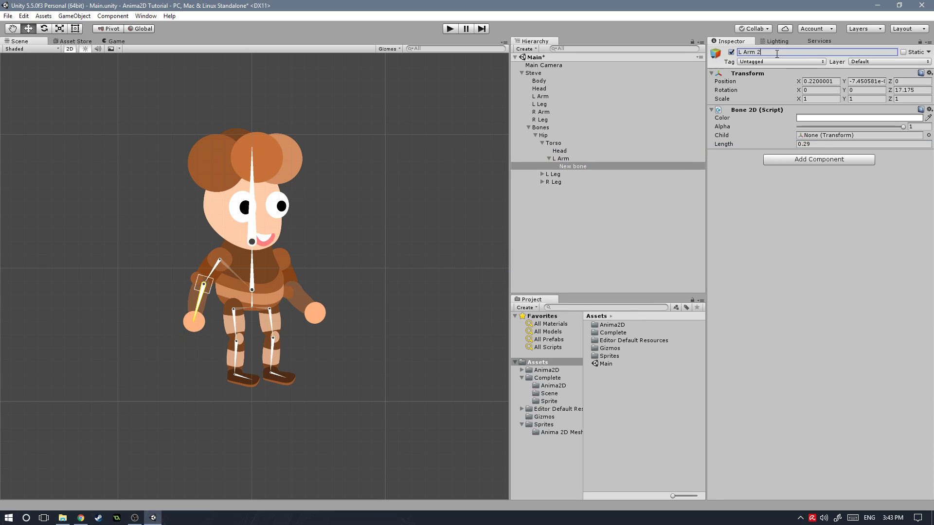
{"action": "left_click", "coordinate": [549, 159]}
Step: Add a 2D bone under the Torso bone and place it at the R Arm sprite's shoulder, pointing down the upper arm
{"action": "right_click", "coordinate": [564, 144]}
{"action": "mouse_move", "coordinate": [584, 244]}
{"action": "left_click", "coordinate": [532, 265]}
{"action": "left_click_drag", "start_coordinate": [252, 244], "coordinate": [324, 384]}
Step: Shorten the second upper arm bone to a length of 0.25 and rename it R Arm
{"action": "left_click_drag", "start_coordinate": [725, 144], "coordinate": [708, 147]}
{"action": "left_click", "coordinate": [780, 56]}
{"action": "type", "text": "R Arm"}
Step: Add a 0.27 long child bone to R Arm along the forearm and name it R Arm 2
{"action": "right_click", "coordinate": [563, 167]}
{"action": "mouse_move", "coordinate": [602, 271]}
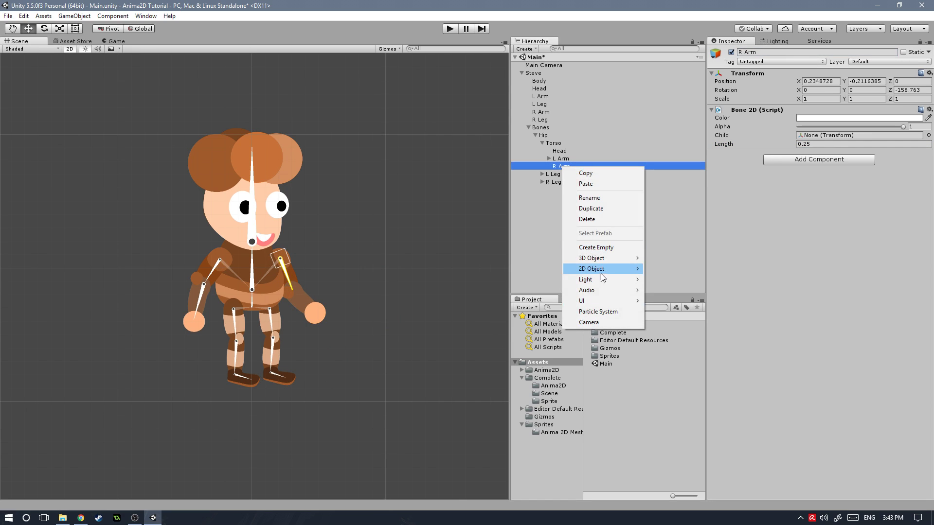
{"action": "left_click", "coordinate": [540, 282]}
{"action": "left_click_drag", "start_coordinate": [725, 144], "coordinate": [711, 141]}
{"action": "left_click", "coordinate": [778, 51]}
{"action": "type", "text": "R Arm 2"}
{"action": "key", "text": "Return"}
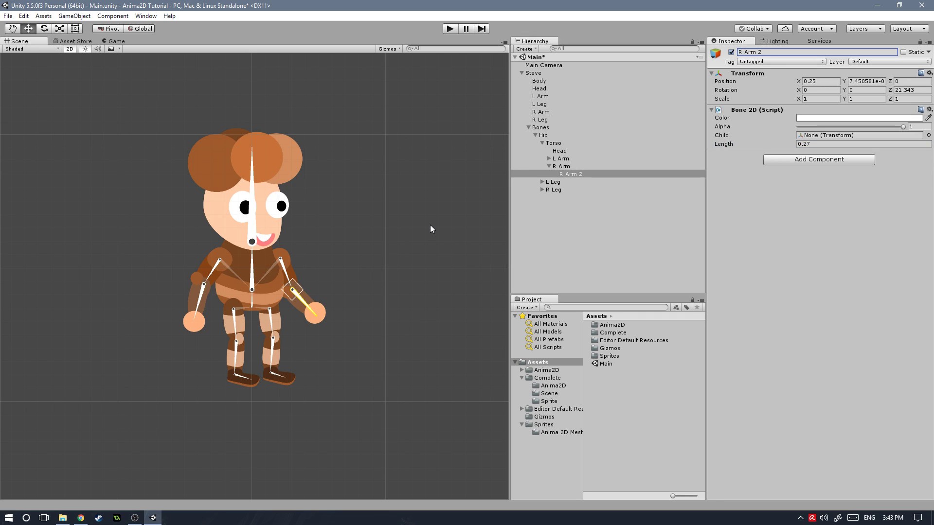
{"action": "left_click", "coordinate": [549, 166]}
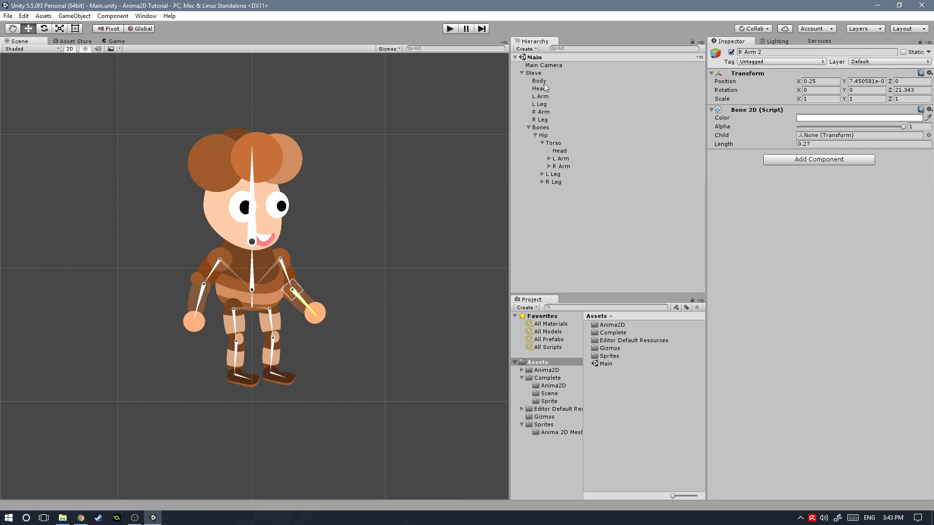
Step: Assign the Hip bone hierarchy to the Body sprite mesh through its Set bones property
{"action": "left_click", "coordinate": [530, 81]}
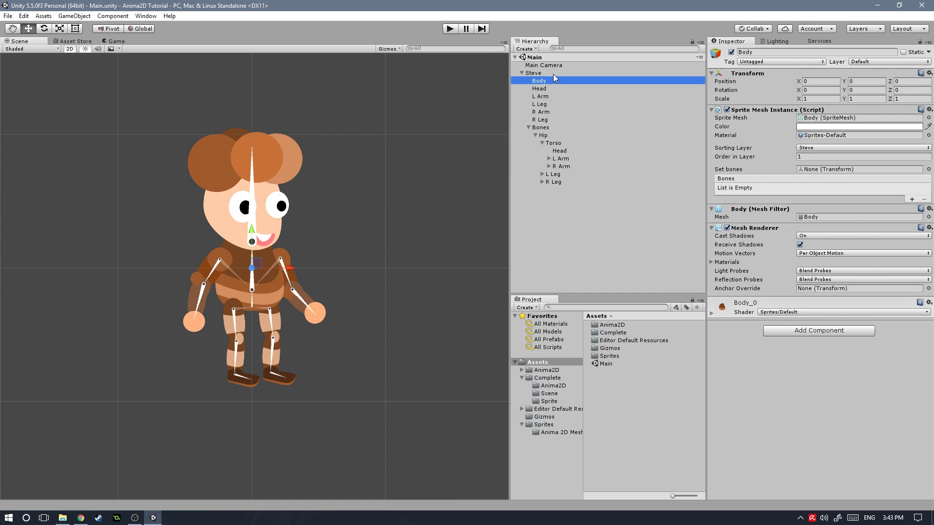
{"action": "left_click", "coordinate": [543, 136]}
{"action": "left_click_drag", "start_coordinate": [543, 137], "coordinate": [819, 168]}
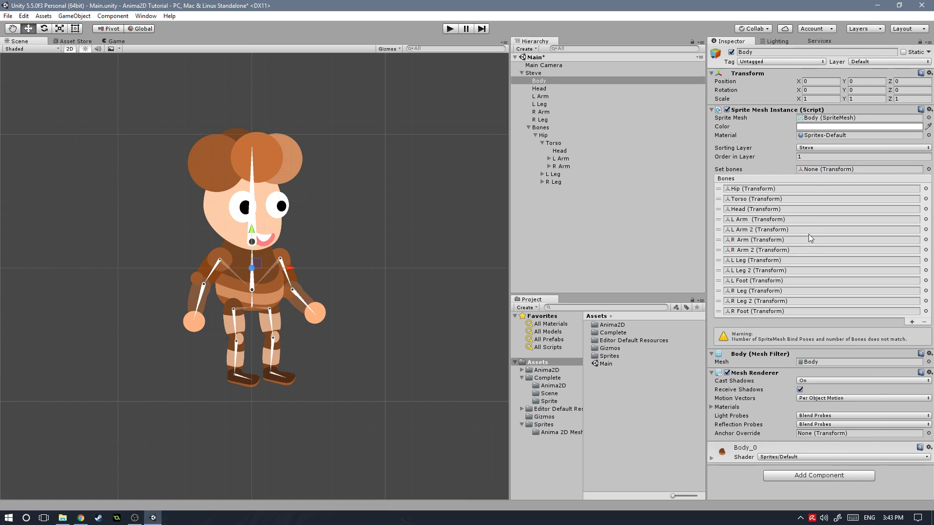
Step: Remove every bone except Hip and Torso from the Body sprite mesh's bone list
{"action": "left_click", "coordinate": [749, 280]}
{"action": "left_click", "coordinate": [537, 104]}
{"action": "left_click", "coordinate": [736, 301]}
{"action": "left_click", "coordinate": [718, 312]}
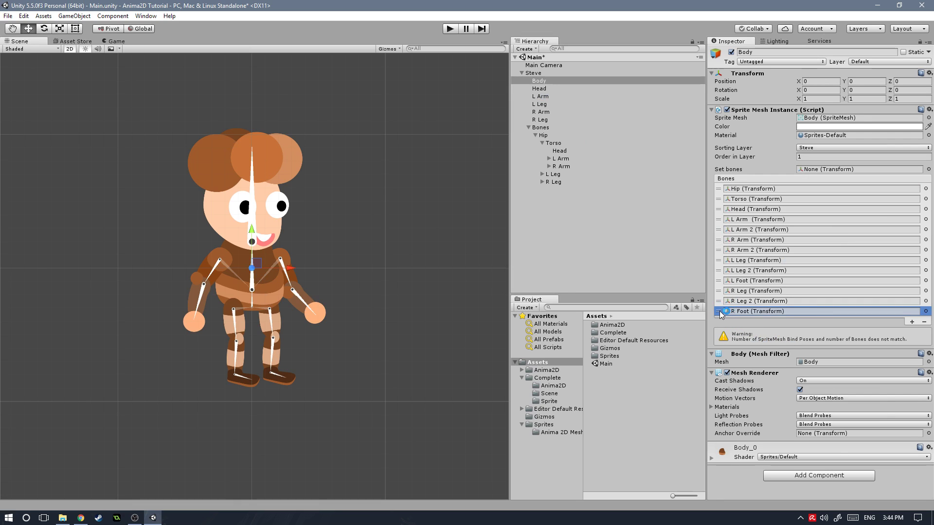
{"action": "key", "text": "Delete"}
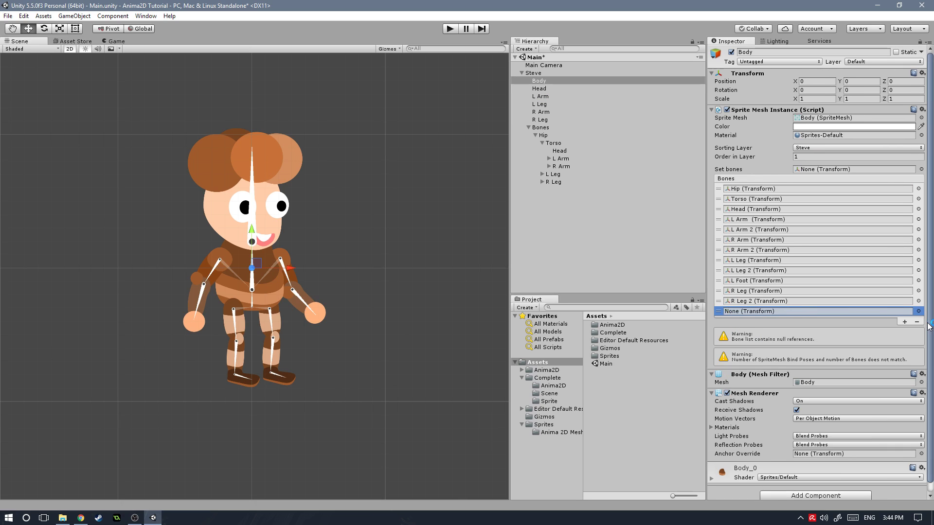
{"action": "left_click", "coordinate": [923, 322]}
{"action": "left_click", "coordinate": [925, 312]}
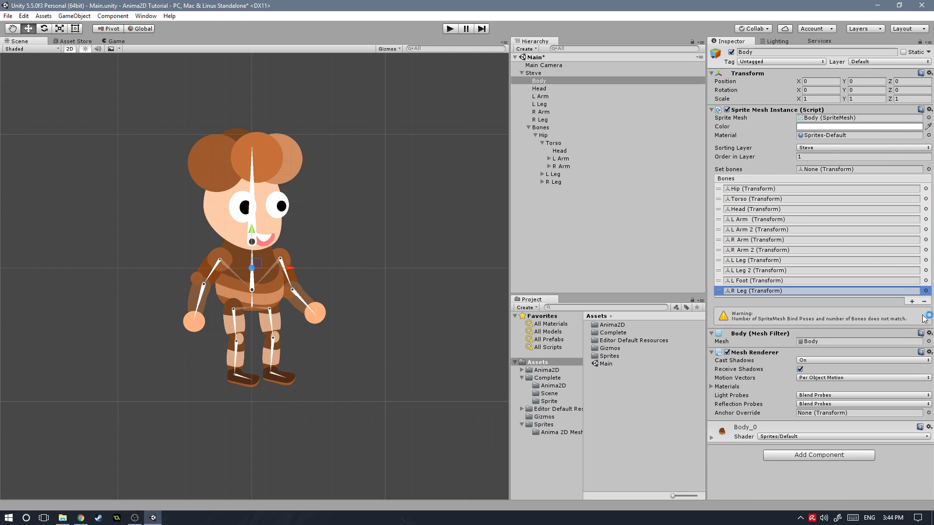
{"action": "left_click", "coordinate": [924, 302]}
{"action": "left_click", "coordinate": [925, 292]}
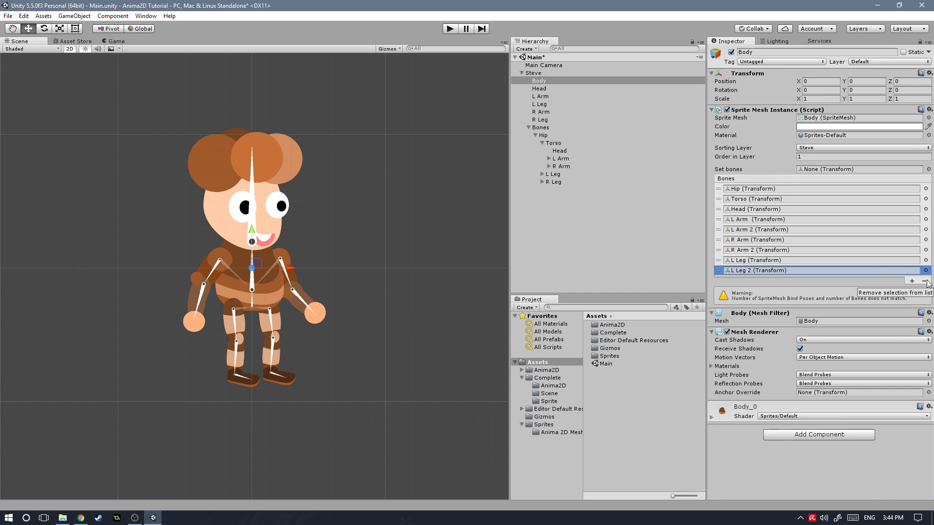
{"action": "left_click", "coordinate": [925, 281]}
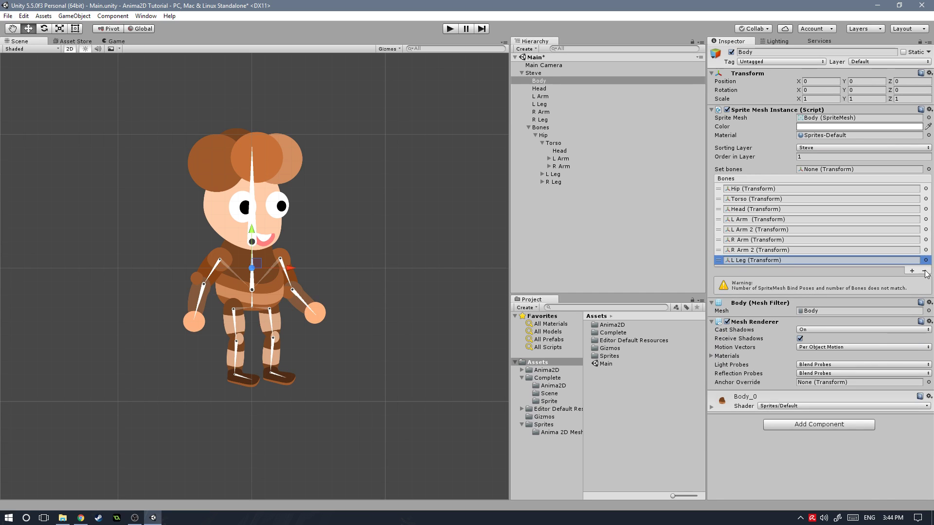
{"action": "left_click", "coordinate": [924, 270]}
{"action": "left_click", "coordinate": [925, 261]}
{"action": "left_click", "coordinate": [925, 250]}
{"action": "left_click", "coordinate": [925, 240]}
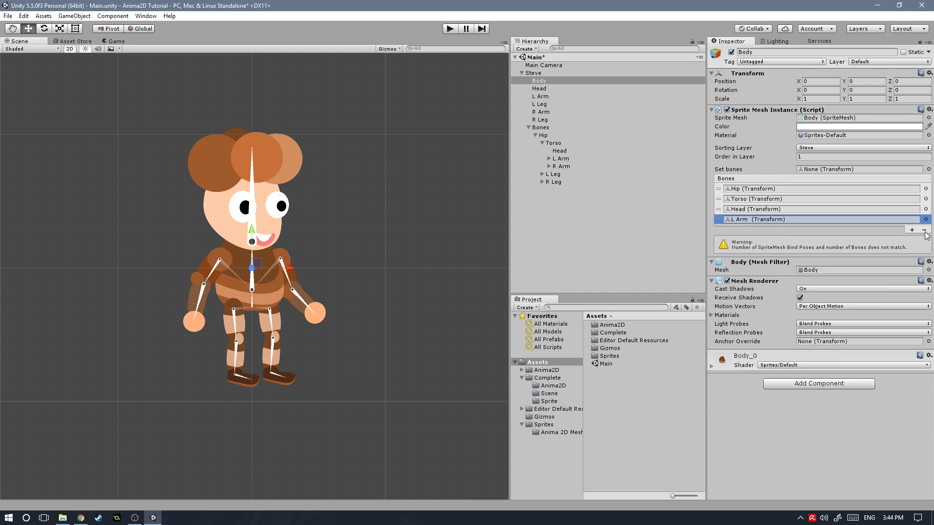
{"action": "left_click", "coordinate": [924, 230]}
{"action": "left_click", "coordinate": [924, 219]}
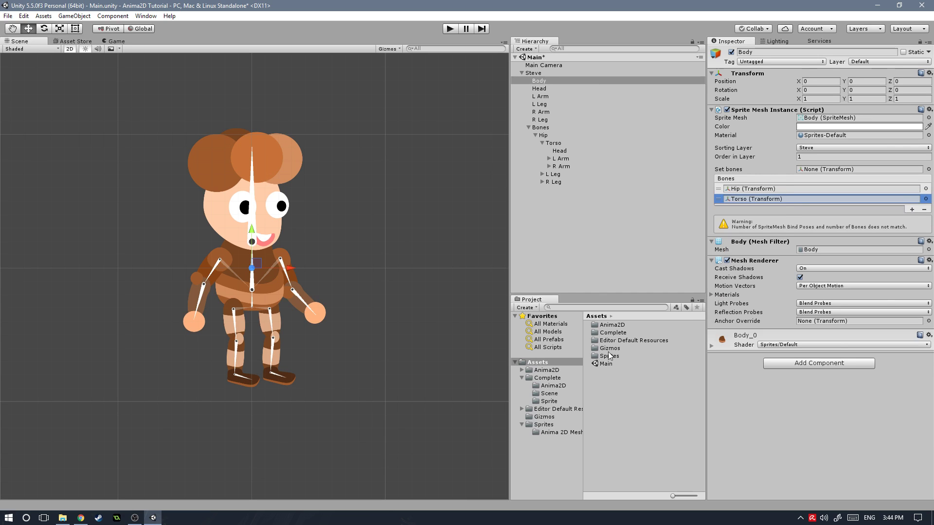
Step: Open the Anima2D SpriteMesh Editor and dock it beneath the Scene view
{"action": "left_click", "coordinate": [113, 17]}
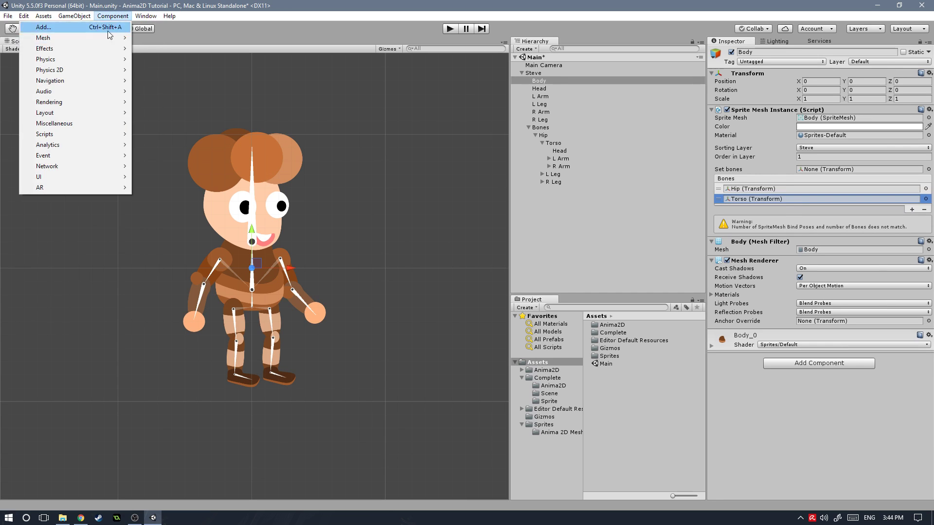
{"action": "mouse_move", "coordinate": [164, 19]}
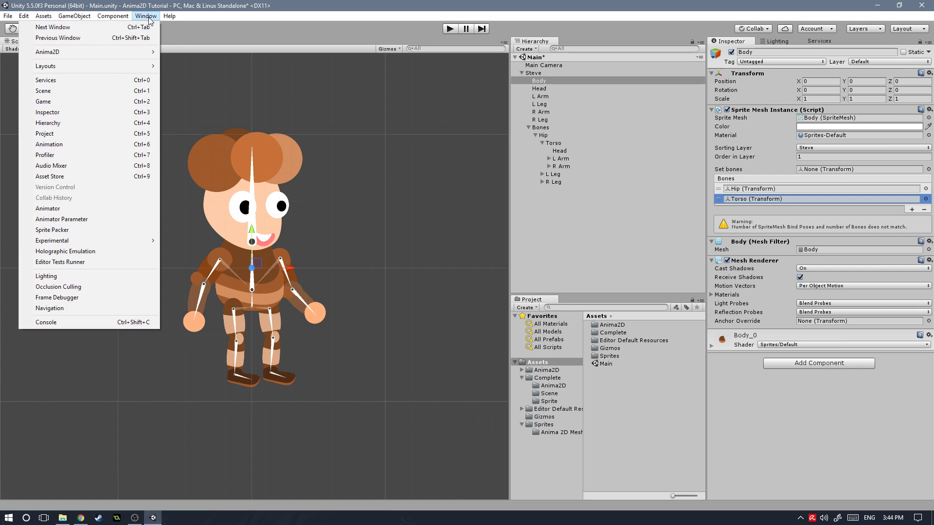
{"action": "mouse_move", "coordinate": [95, 51]}
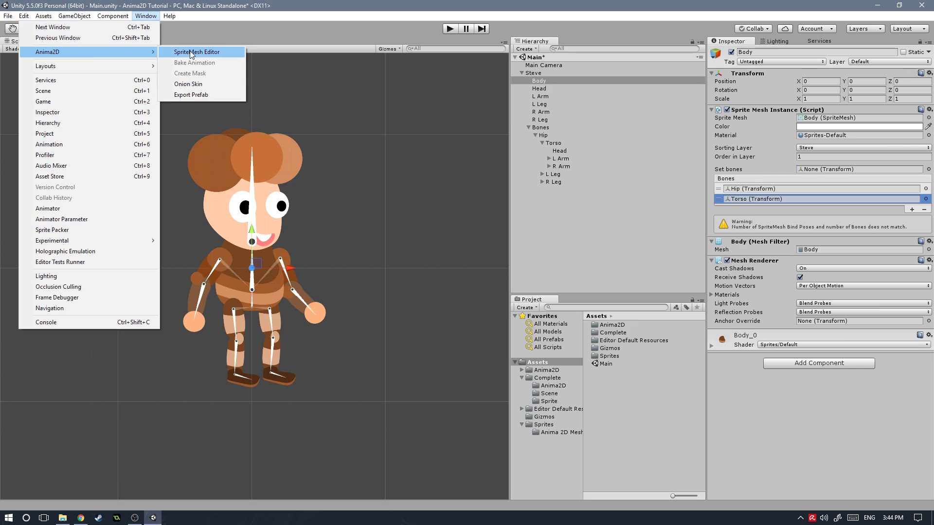
{"action": "left_click", "coordinate": [190, 51]}
{"action": "left_click_drag", "start_coordinate": [86, 36], "coordinate": [188, 361]}
{"action": "left_click_drag", "start_coordinate": [251, 294], "coordinate": [253, 223]}
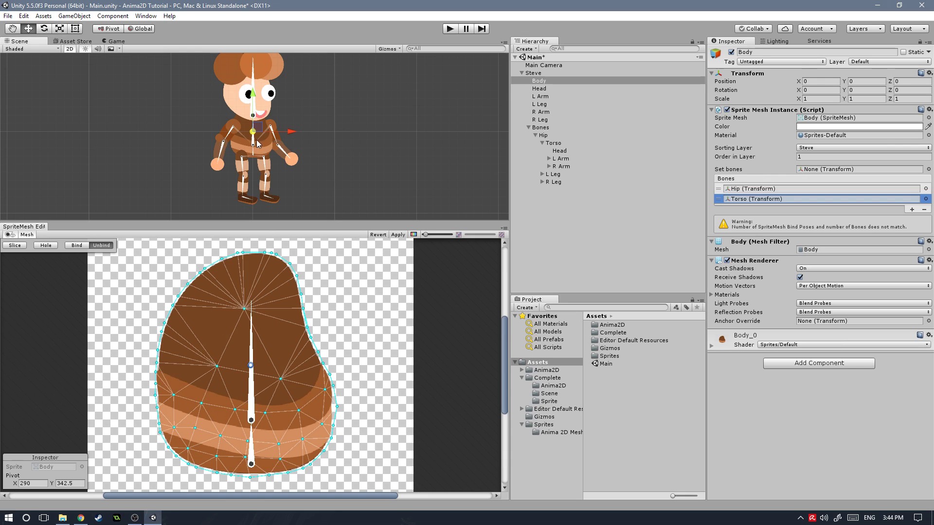
Step: Bind the Body mesh to its Hip and Torso bones and turn on the weight overlay
{"action": "left_click_drag", "start_coordinate": [253, 142], "coordinate": [255, 143]}
{"action": "key", "text": "ctrl+z"}
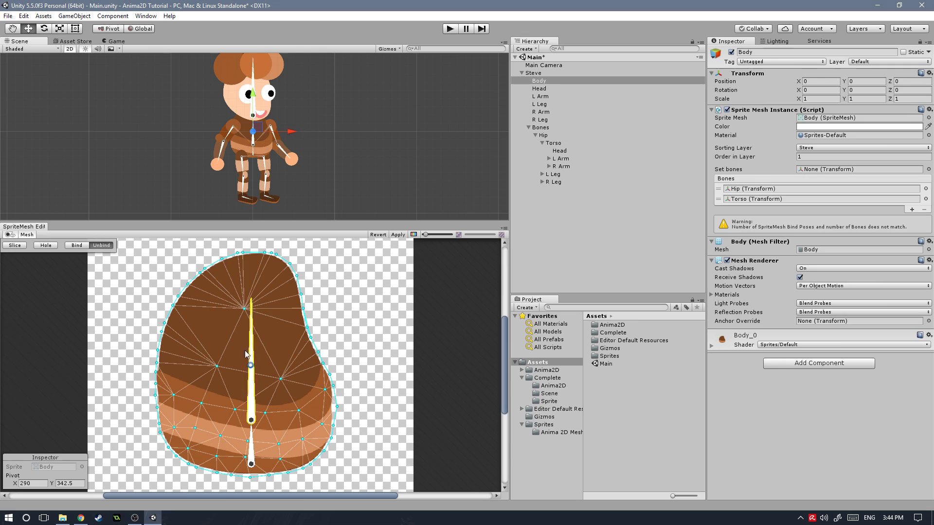
{"action": "left_click", "coordinate": [76, 246]}
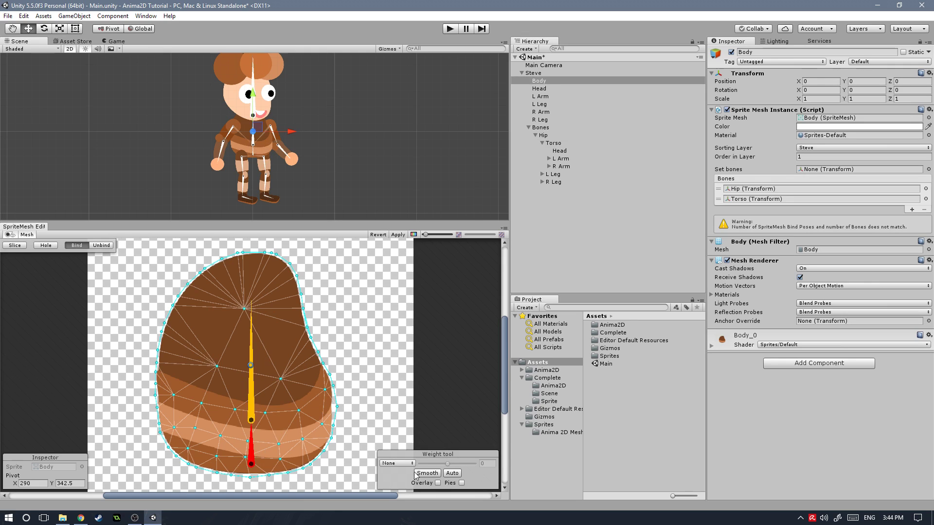
{"action": "left_click", "coordinate": [438, 483]}
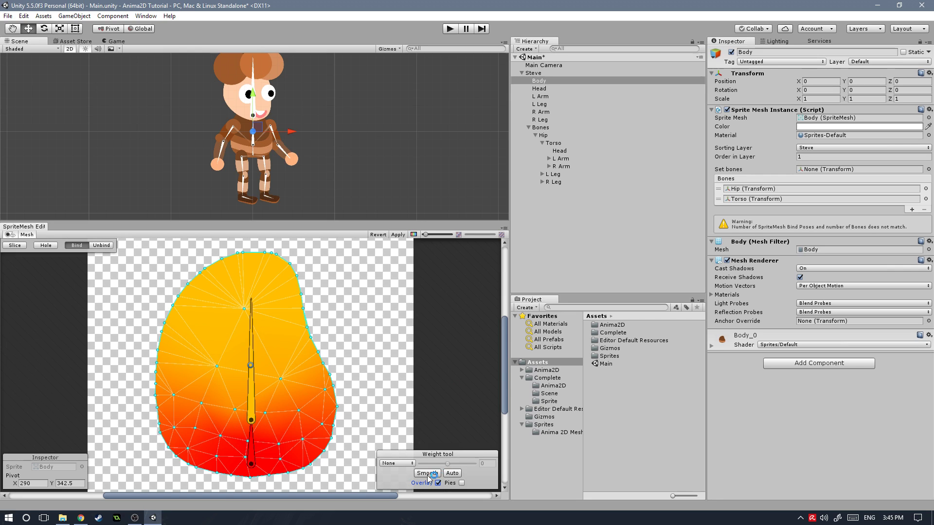
Step: Examine how the Hip and Torso bones influence the Body mesh, using automatic weights and the per-vertex weight pies
{"action": "left_click", "coordinate": [252, 388]}
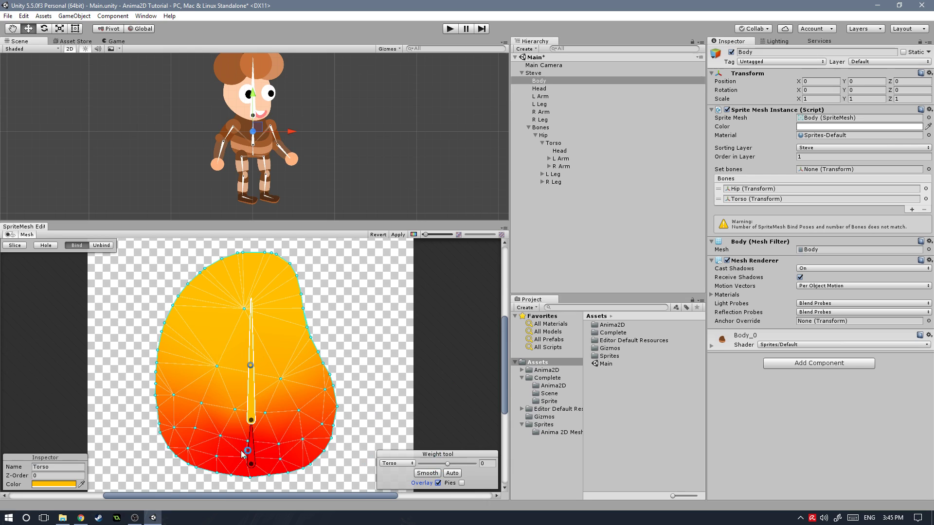
{"action": "left_click", "coordinate": [251, 450]}
{"action": "left_click", "coordinate": [251, 415]}
{"action": "left_click_drag", "start_coordinate": [448, 466], "coordinate": [445, 466]}
{"action": "left_click", "coordinate": [453, 474]}
{"action": "left_click", "coordinate": [253, 438]}
{"action": "left_click", "coordinate": [251, 422]}
{"action": "left_click", "coordinate": [461, 484]}
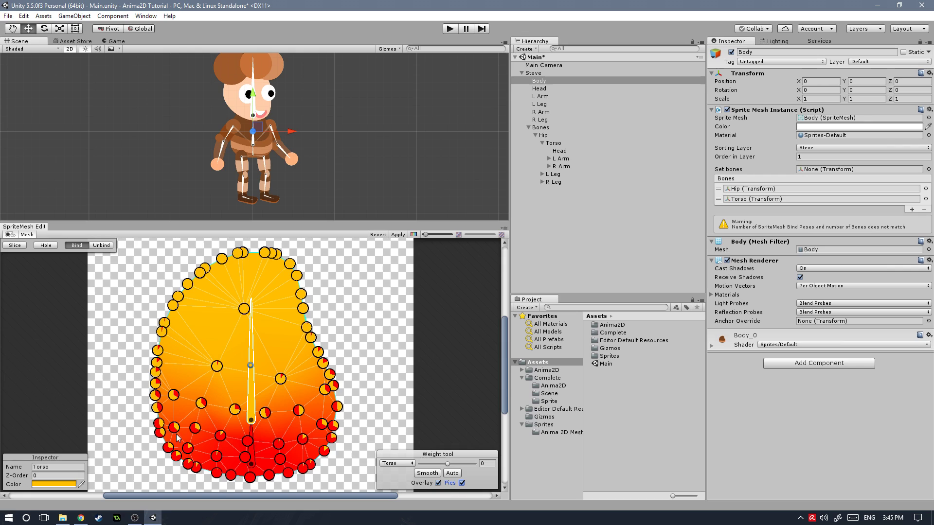
Step: Hide the weight pies and apply the Body mesh's bone binding, testing it on the Torso bone
{"action": "left_click", "coordinate": [462, 483]}
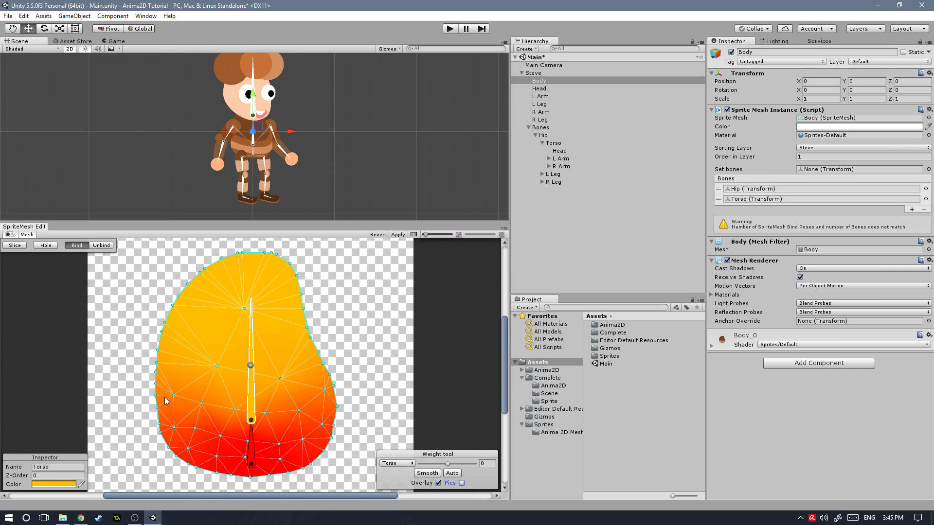
{"action": "left_click", "coordinate": [398, 236]}
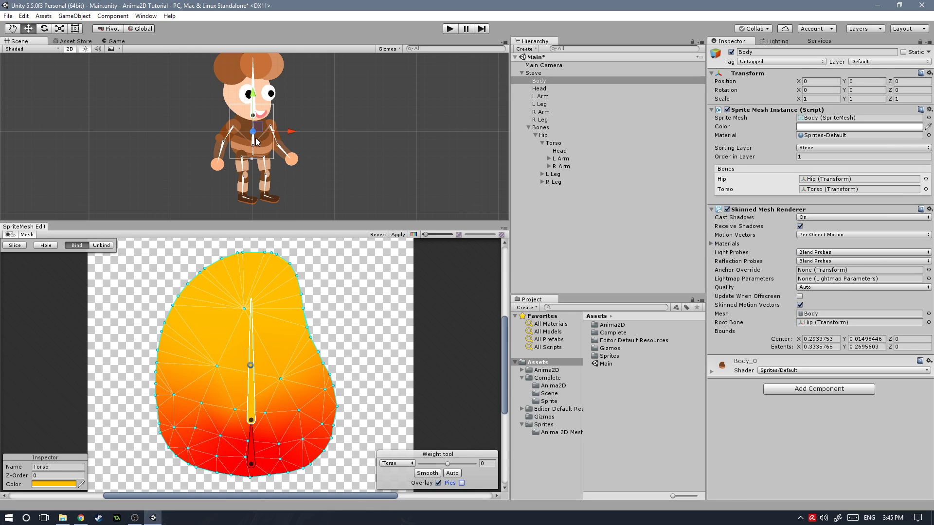
{"action": "left_click_drag", "start_coordinate": [257, 144], "coordinate": [253, 144]}
Step: Assign the Head bone to the Head sprite mesh, bind it and apply the changes
{"action": "left_click", "coordinate": [538, 88]}
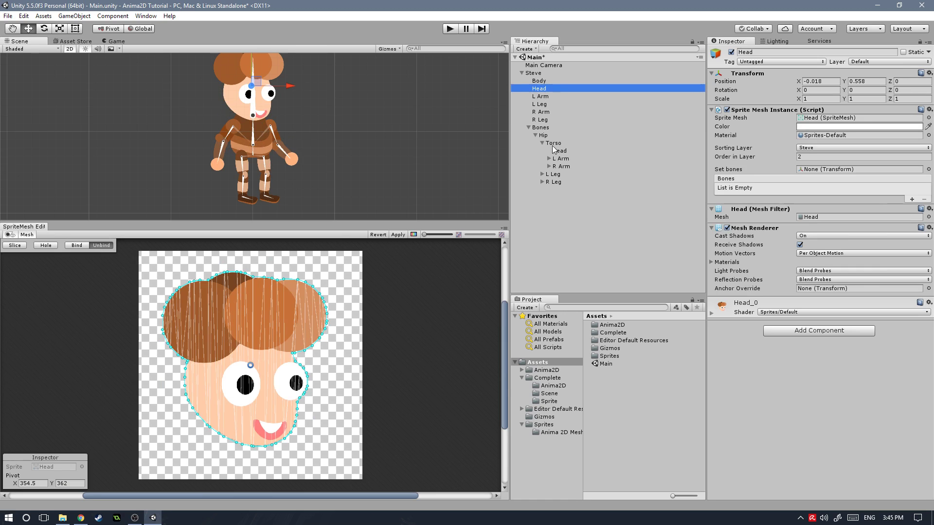
{"action": "left_click_drag", "start_coordinate": [560, 153], "coordinate": [830, 166]}
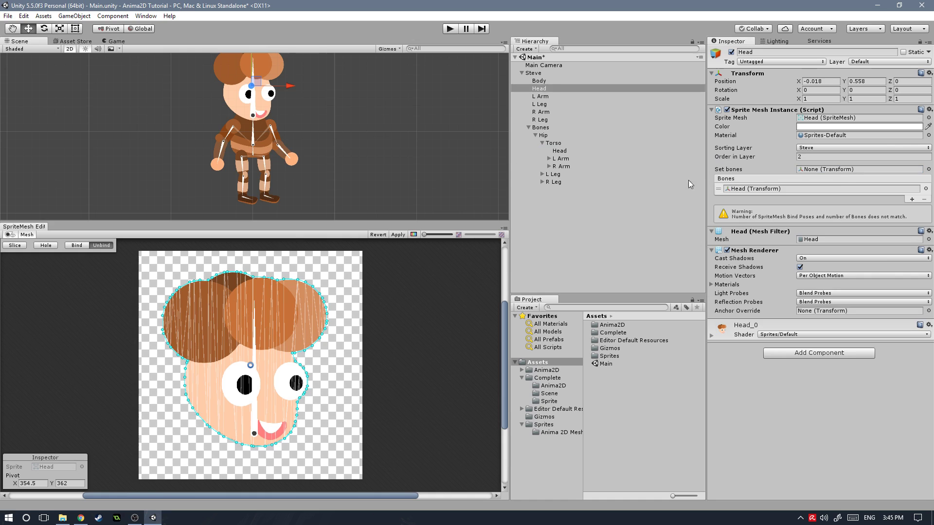
{"action": "left_click", "coordinate": [74, 246]}
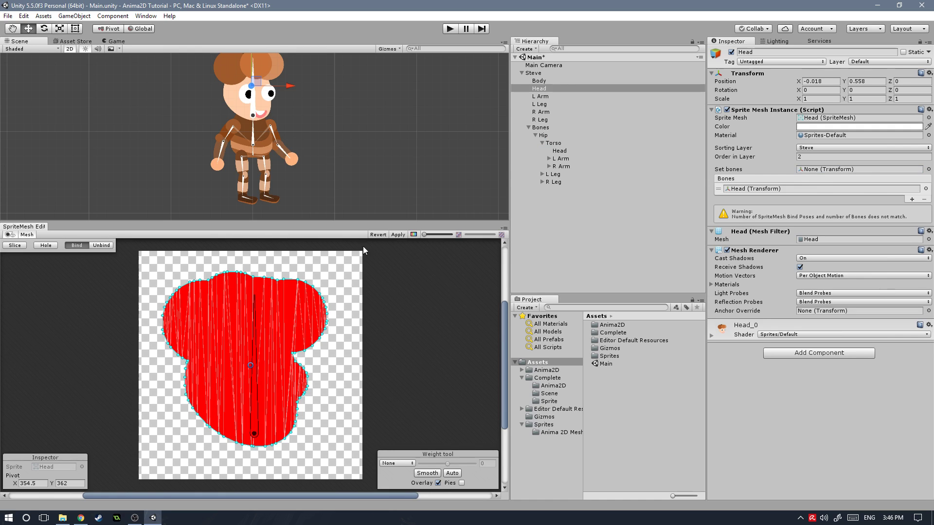
{"action": "left_click", "coordinate": [402, 237]}
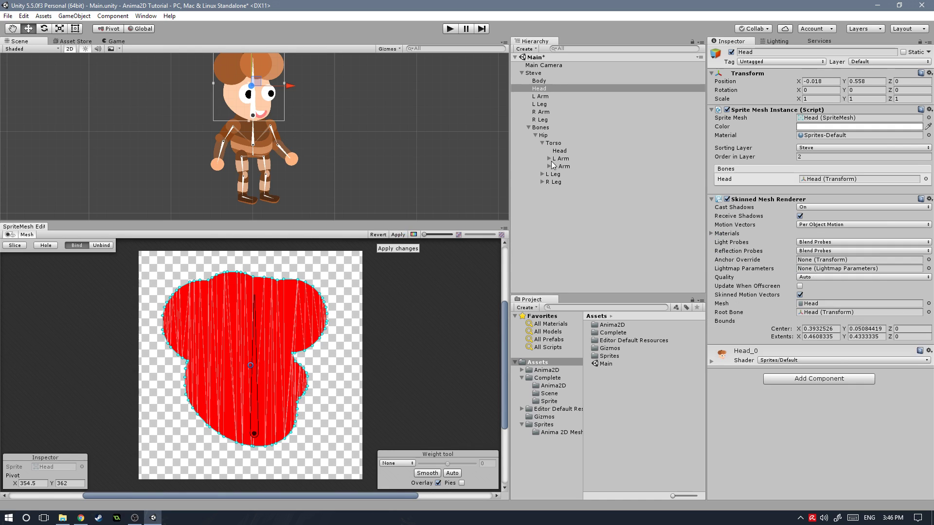
Step: Assign the L Arm bone chain to the L Arm sprite mesh, bind it and apply the changes
{"action": "left_click", "coordinate": [548, 97]}
{"action": "left_click_drag", "start_coordinate": [560, 159], "coordinate": [829, 172]}
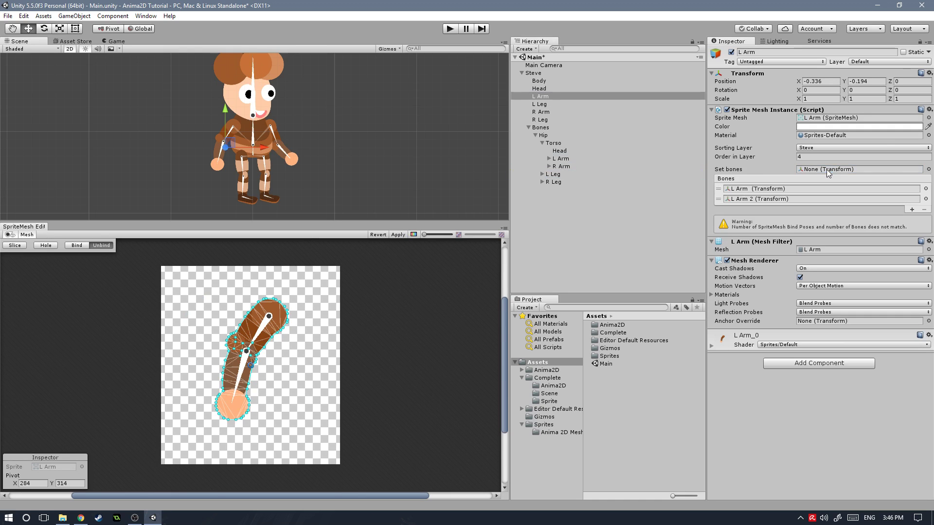
{"action": "left_click", "coordinate": [77, 245]}
{"action": "left_click", "coordinate": [397, 235]}
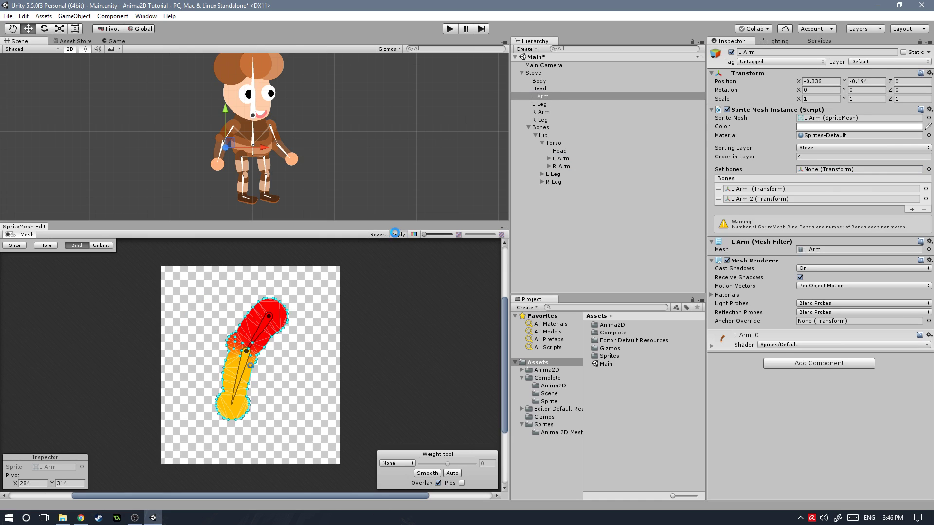
Step: Assign the L Leg bone chain to the L Leg sprite mesh, bind it and apply the changes
{"action": "left_click", "coordinate": [543, 105]}
{"action": "left_click_drag", "start_coordinate": [555, 174], "coordinate": [826, 169]}
{"action": "left_click", "coordinate": [77, 246]}
{"action": "left_click", "coordinate": [398, 235]}
Step: Assign the R Arm bone chain to the R Arm sprite mesh, bind it and apply the changes
{"action": "left_click", "coordinate": [543, 112]}
{"action": "left_click_drag", "start_coordinate": [559, 166], "coordinate": [783, 174]}
{"action": "left_click", "coordinate": [77, 246]}
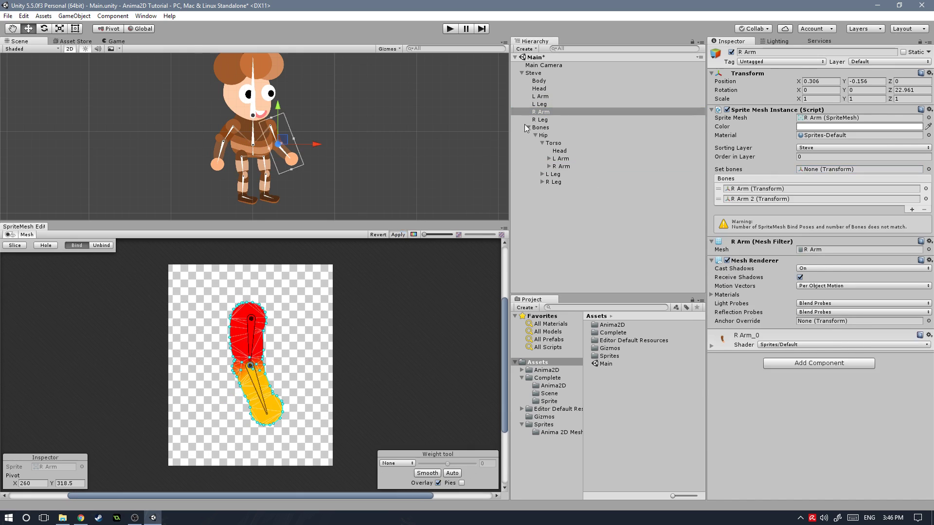
{"action": "left_click", "coordinate": [397, 235]}
Step: Assign the R Leg bone chain to the R Leg sprite mesh, bind it and apply the changes
{"action": "left_click", "coordinate": [542, 119]}
{"action": "left_click_drag", "start_coordinate": [556, 182], "coordinate": [826, 169]}
{"action": "left_click", "coordinate": [77, 246]}
{"action": "left_click", "coordinate": [398, 236]}
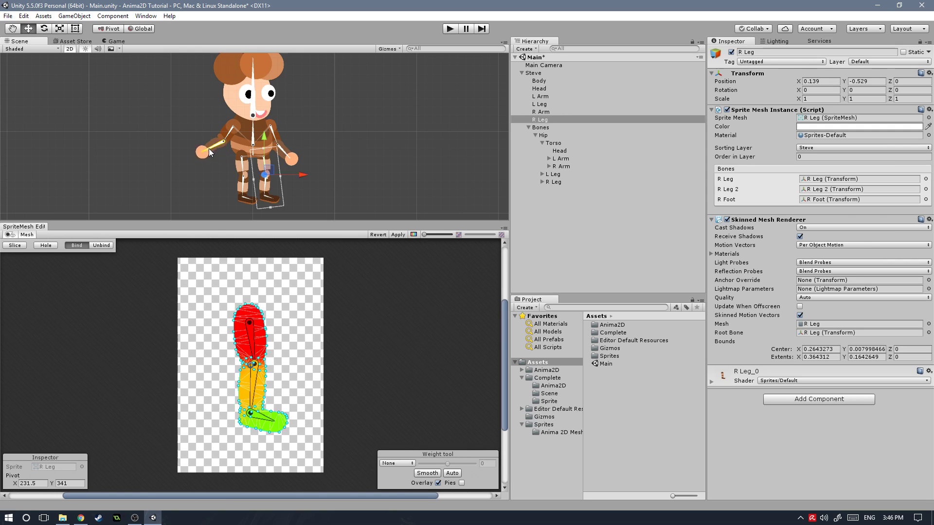
Step: Pose the L Arm and L Arm 2 bones in the scene so the arm bends at the elbow
{"action": "left_click_drag", "start_coordinate": [235, 155], "coordinate": [212, 161]}
{"action": "left_click", "coordinate": [217, 164]}
{"action": "left_click_drag", "start_coordinate": [228, 130], "coordinate": [242, 132]}
{"action": "left_click", "coordinate": [225, 133]}
Step: Test the rig by rotating the Head and Torso bones, and undo both rotations
{"action": "left_click", "coordinate": [257, 116]}
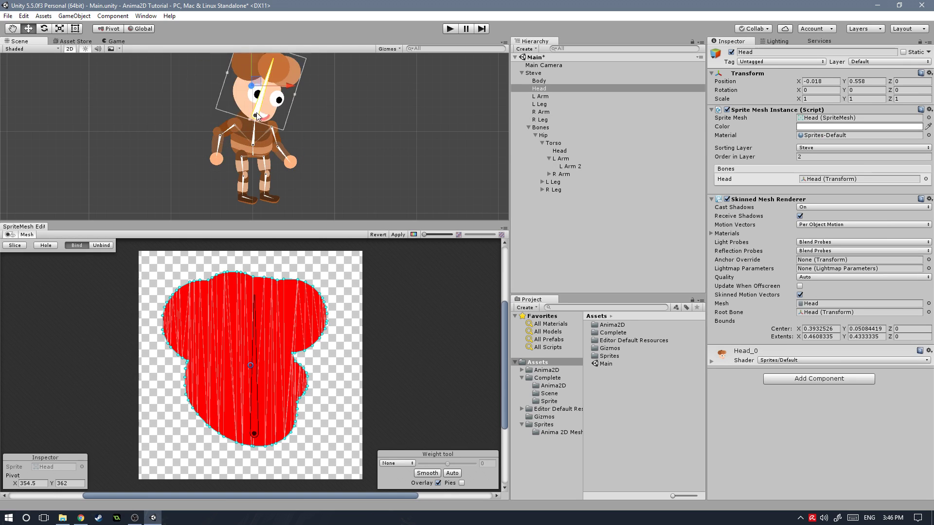
{"action": "left_click", "coordinate": [254, 132]}
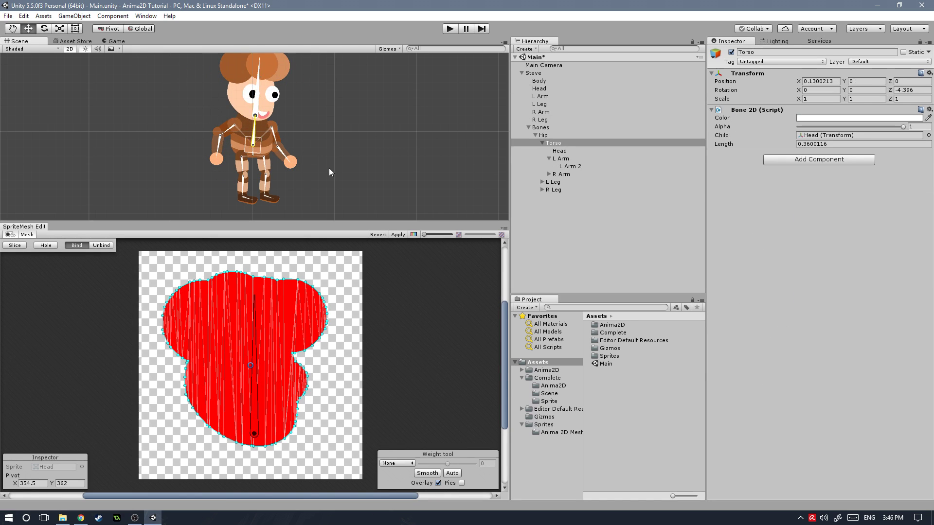
{"action": "key", "text": "ctrl+z"}
{"action": "key", "text": "ctrl+z"}
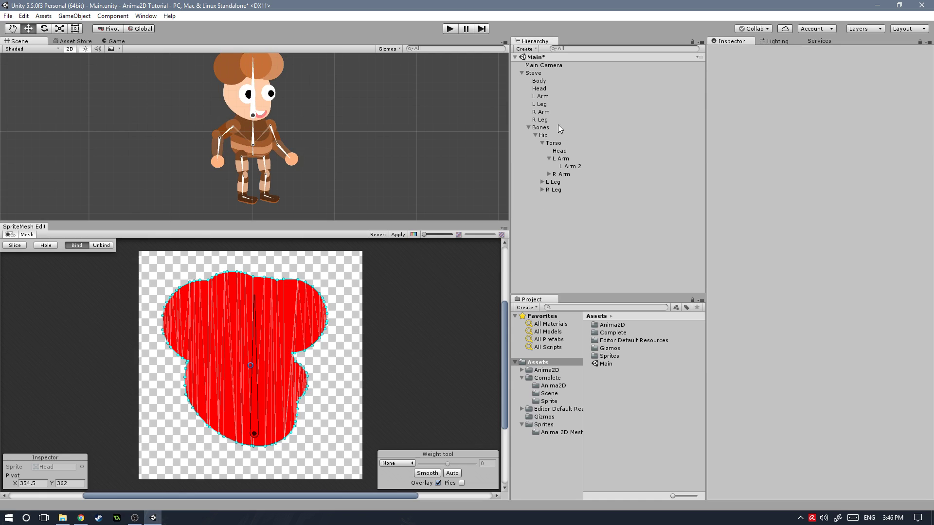
Step: Save the Main scene, collapse the Bones hierarchy and close the SpriteMesh Editor
{"action": "key", "text": "ctrl+s"}
{"action": "left_click", "coordinate": [529, 128]}
{"action": "right_click", "coordinate": [31, 229]}
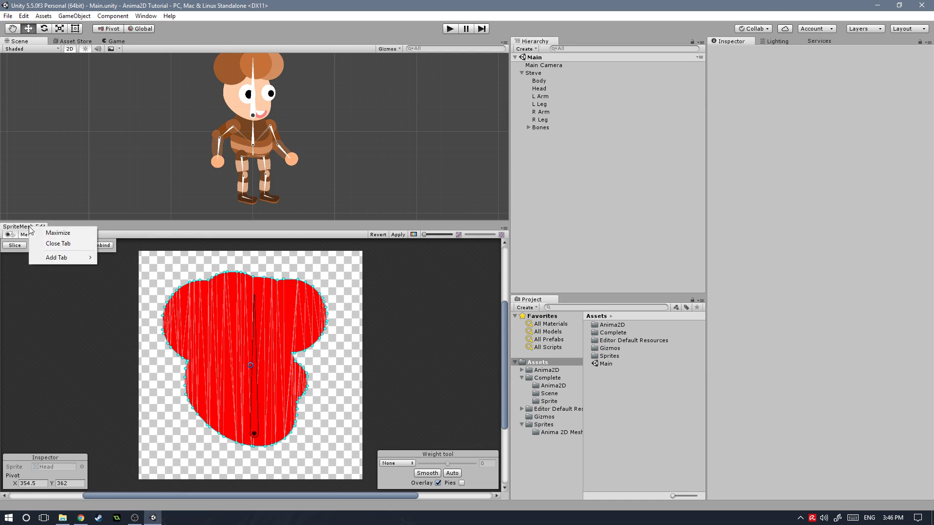
{"action": "left_click", "coordinate": [72, 244]}
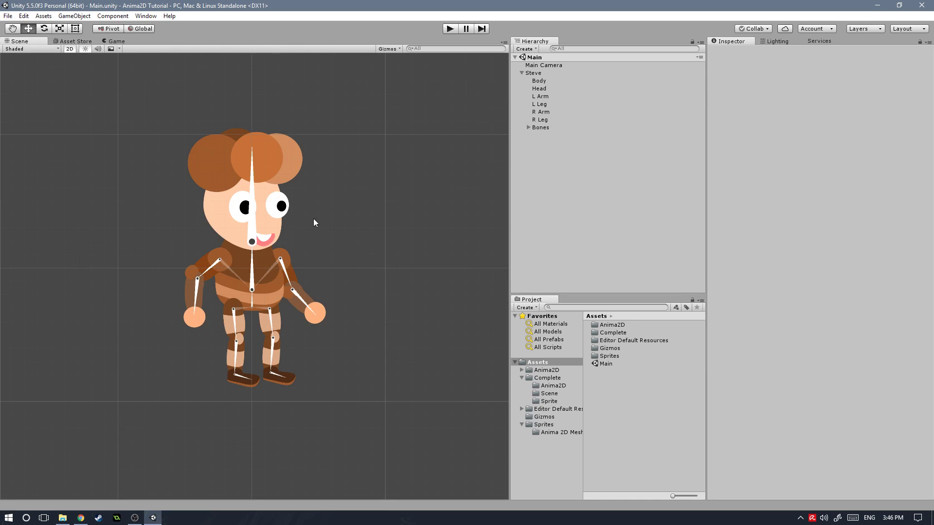
Step: Add an IK Limb object under Bones
{"action": "left_click", "coordinate": [535, 73]}
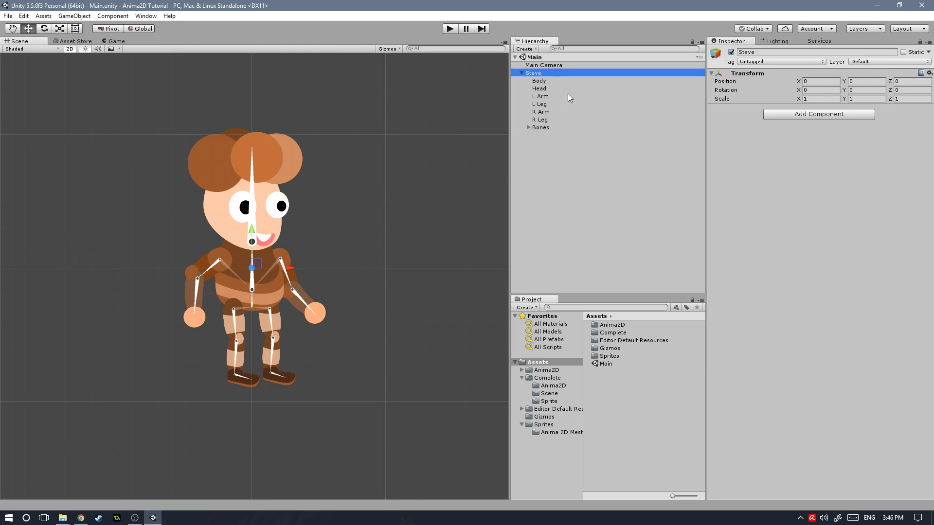
{"action": "left_click", "coordinate": [543, 128]}
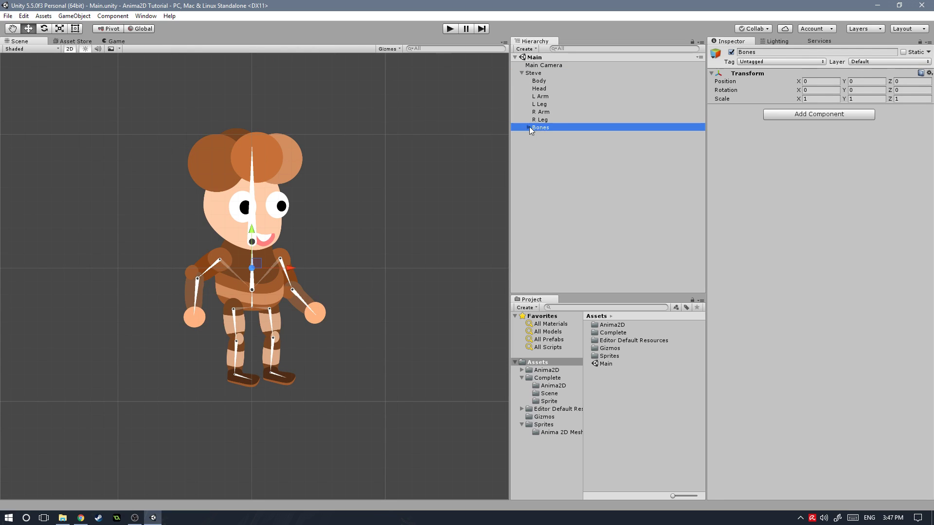
{"action": "right_click", "coordinate": [541, 127]}
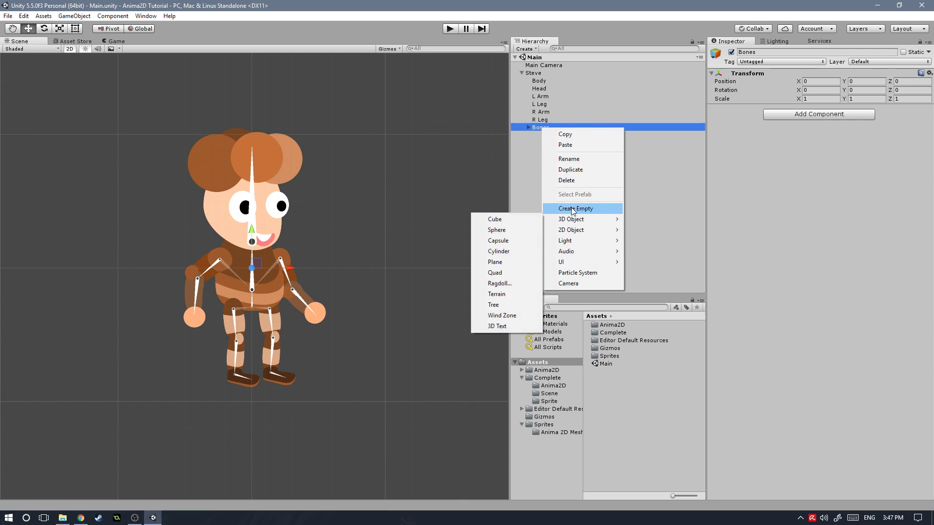
{"action": "mouse_move", "coordinate": [608, 230]}
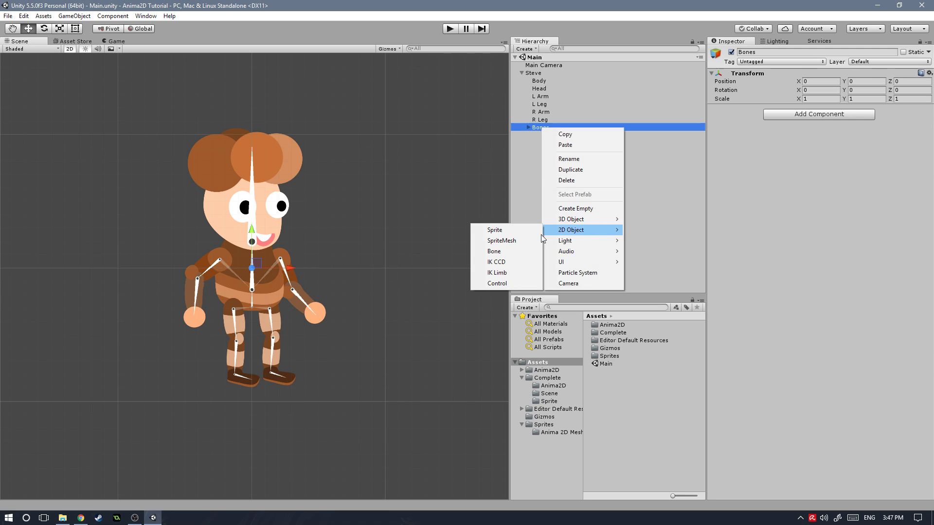
{"action": "left_click", "coordinate": [506, 272]}
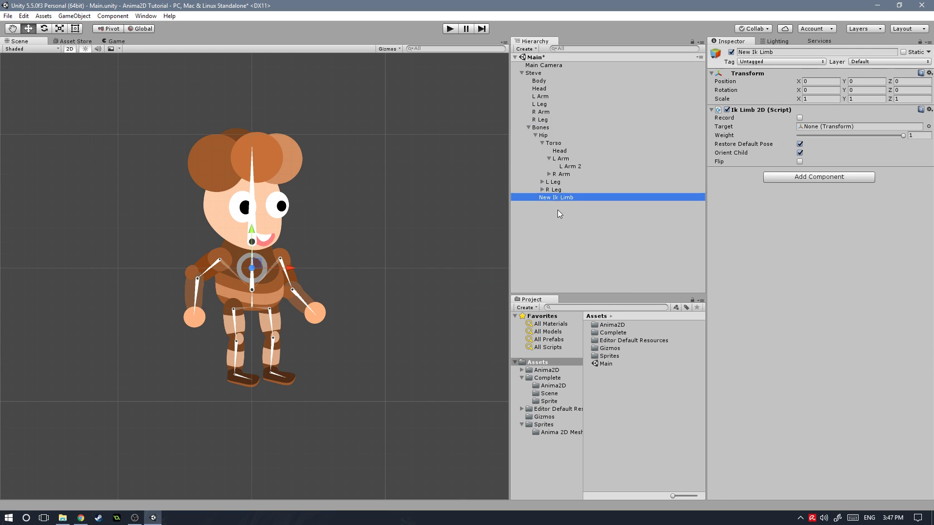
Step: Create an empty object named IK under Bones and make the new IK limb its child
{"action": "left_click", "coordinate": [540, 127]}
{"action": "right_click", "coordinate": [542, 128]}
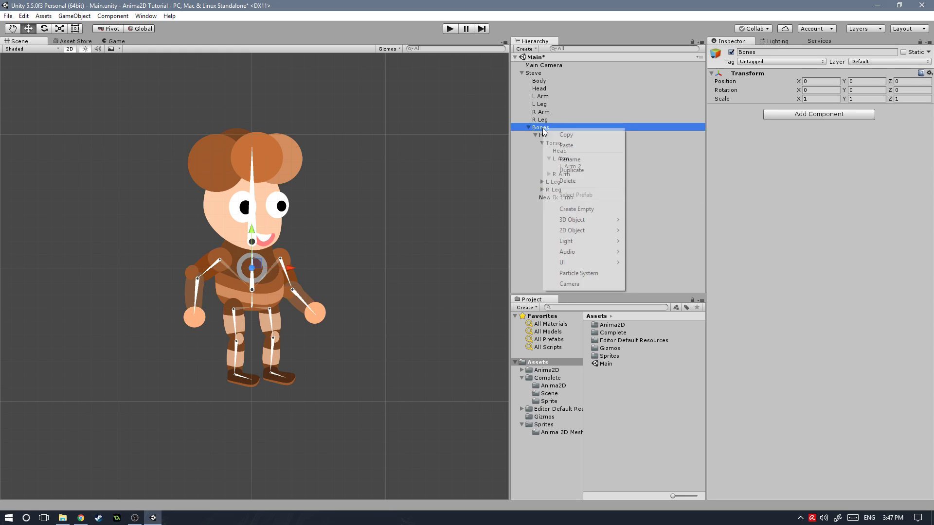
{"action": "left_click", "coordinate": [576, 208]}
{"action": "left_click", "coordinate": [780, 52]}
{"action": "double_click", "coordinate": [781, 52]}
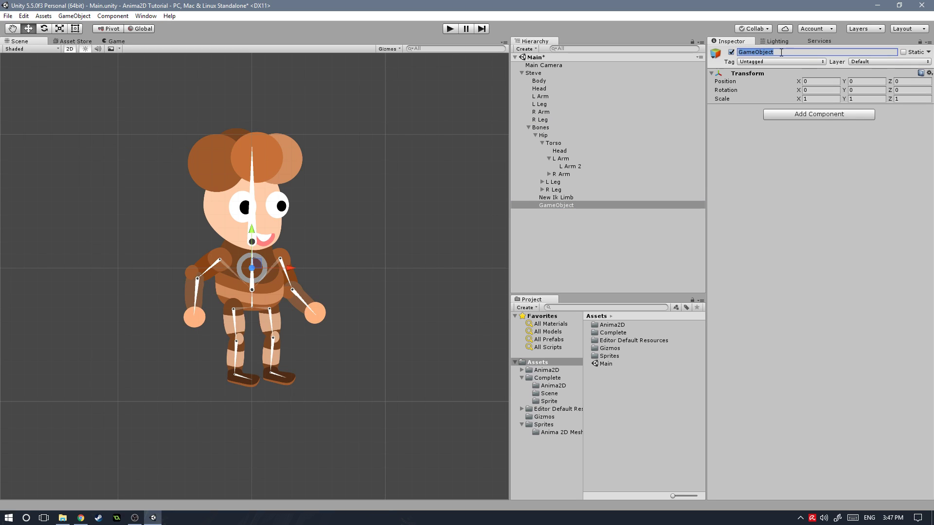
{"action": "type", "text": "IK"}
{"action": "mouse_move", "coordinate": [564, 196]}
{"action": "left_mouse_down"}
{"action": "mouse_move", "coordinate": [573, 203]}
{"action": "mouse_move", "coordinate": [556, 205]}
{"action": "left_mouse_up"}
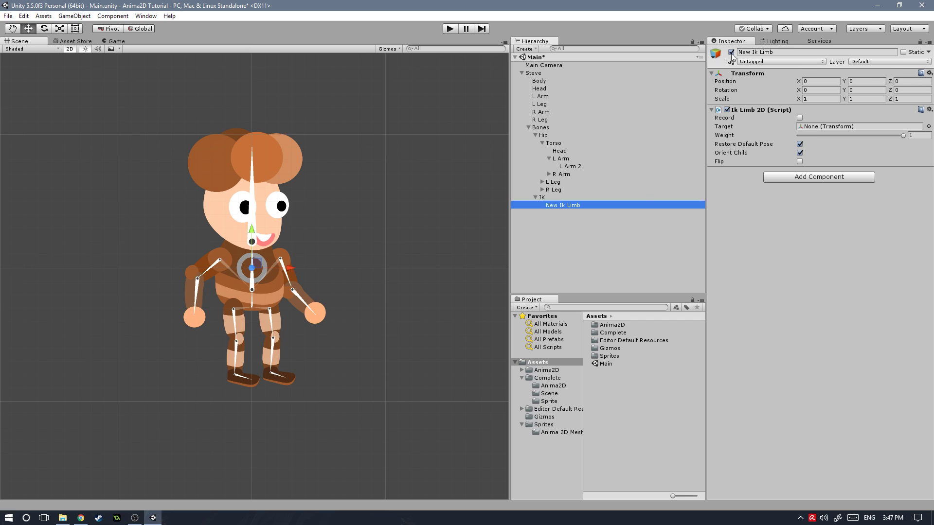
Step: Rename the new IK limb as L Arm IK
{"action": "left_click", "coordinate": [788, 52]}
{"action": "type", "text": "L Arm IK"}
{"action": "key", "text": "Return"}
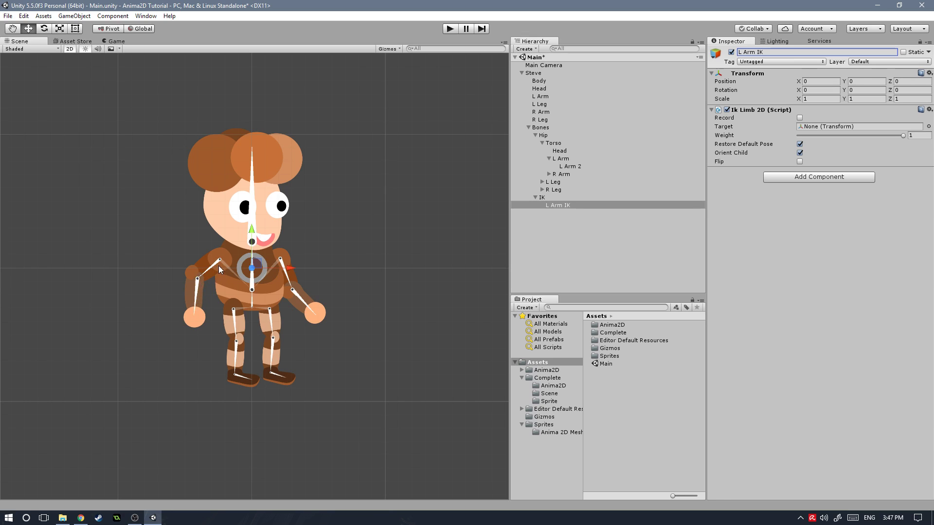
Step: Place the L Arm IK handle on the L Arm's hand at about X -0.427, Y -0.43 and set L Arm 2 as its target
{"action": "left_click_drag", "start_coordinate": [256, 266], "coordinate": [201, 317]}
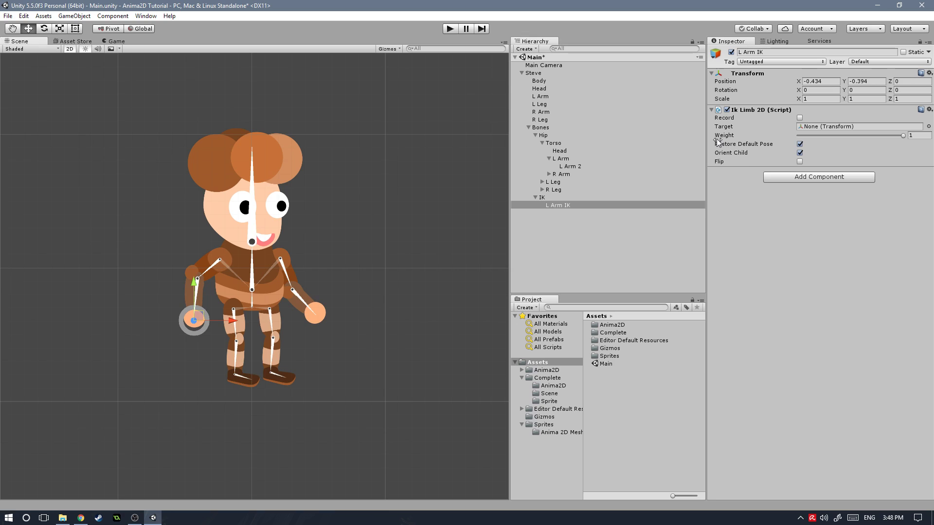
{"action": "left_click_drag", "start_coordinate": [199, 321], "coordinate": [200, 326]}
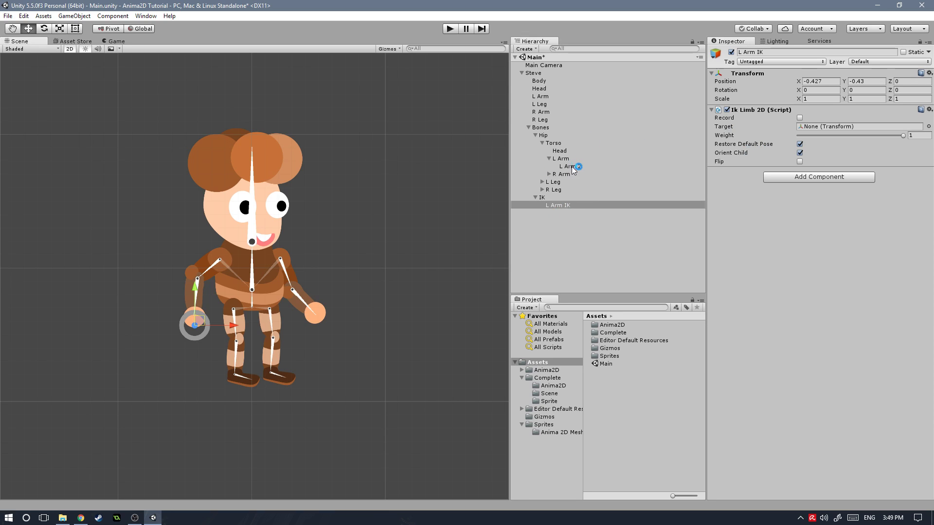
{"action": "left_click_drag", "start_coordinate": [581, 166], "coordinate": [827, 127]}
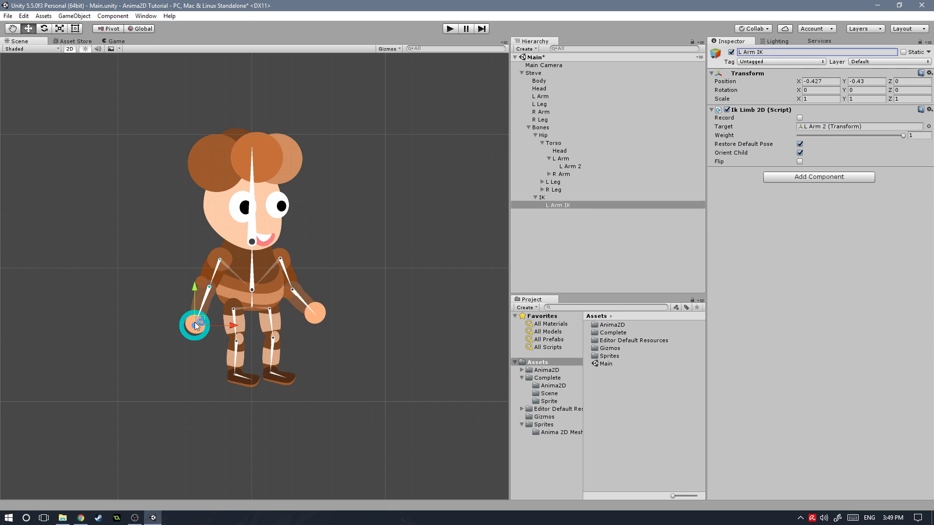
Step: Test the L Arm IK by moving its handle with Flip off and on, ending at about X -0.455, Y -0.341 with Flip off
{"action": "left_click_drag", "start_coordinate": [203, 335], "coordinate": [195, 313]}
{"action": "scroll", "coordinate": [194, 281], "scroll_direction": "up", "scroll_amount": 6}
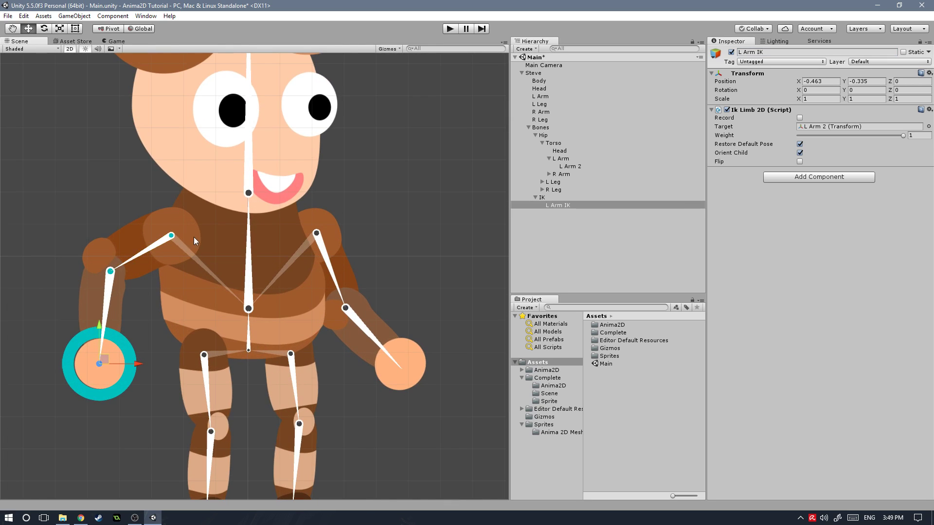
{"action": "scroll", "coordinate": [155, 351], "scroll_direction": "down", "scroll_amount": 2}
{"action": "left_click_drag", "start_coordinate": [134, 340], "coordinate": [169, 339]}
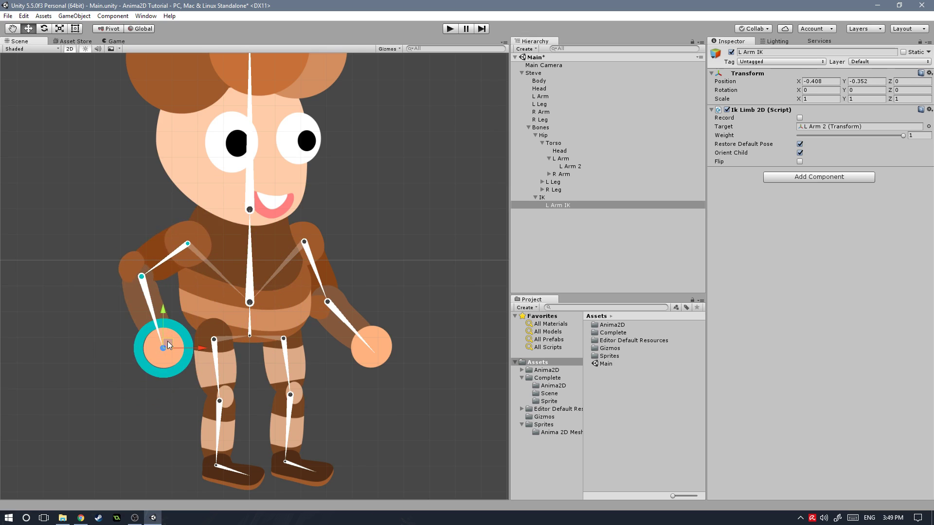
{"action": "left_click", "coordinate": [800, 162]}
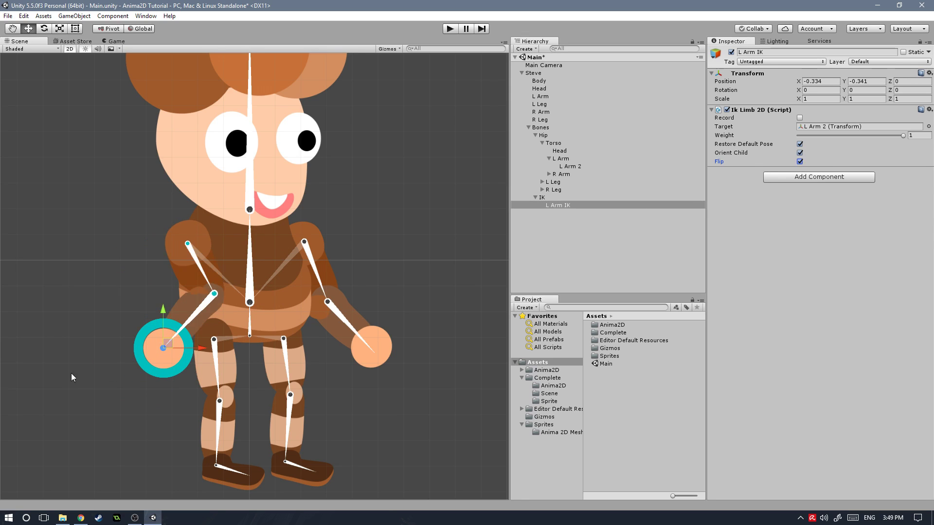
{"action": "left_click_drag", "start_coordinate": [167, 346], "coordinate": [133, 350]}
{"action": "left_click", "coordinate": [799, 161]}
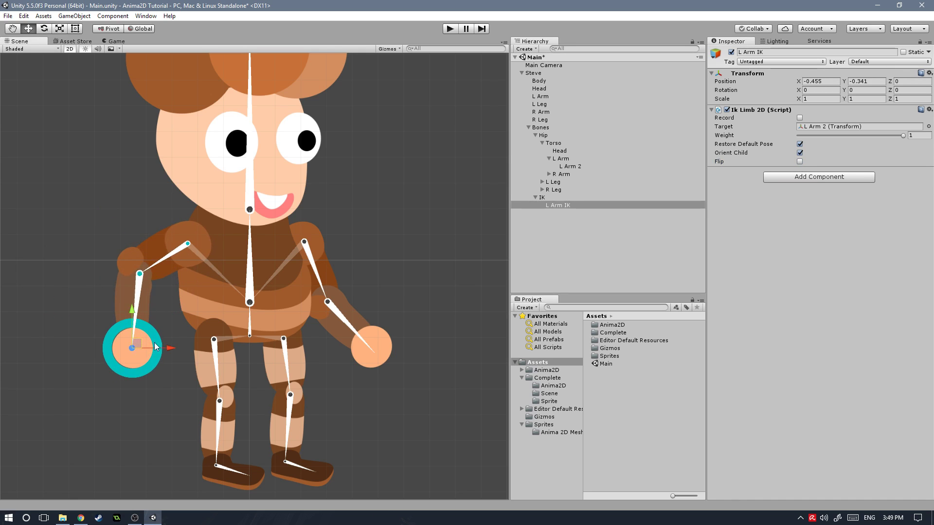
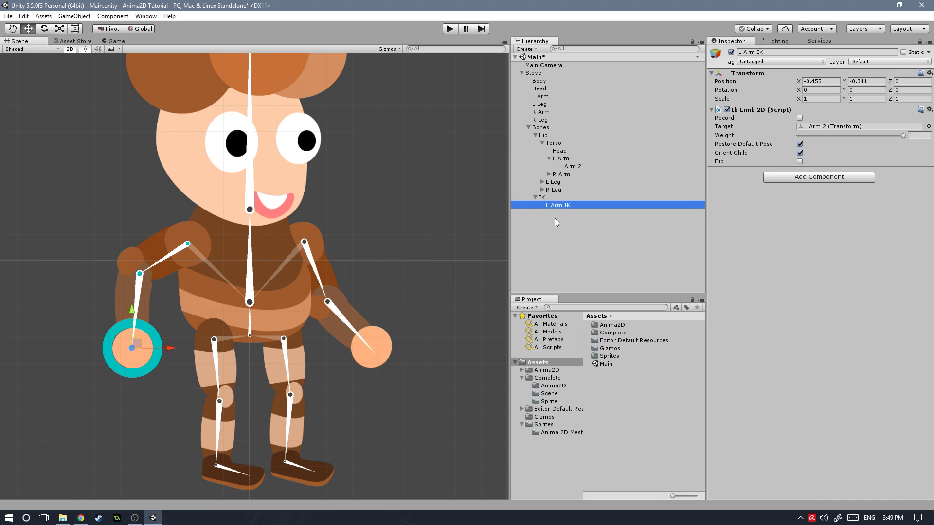
Step: Duplicate L Arm IK and rename the copy as R Arm IK
{"action": "key", "text": "ctrl+d"}
{"action": "left_click", "coordinate": [792, 52]}
{"action": "type", "text": "R"}
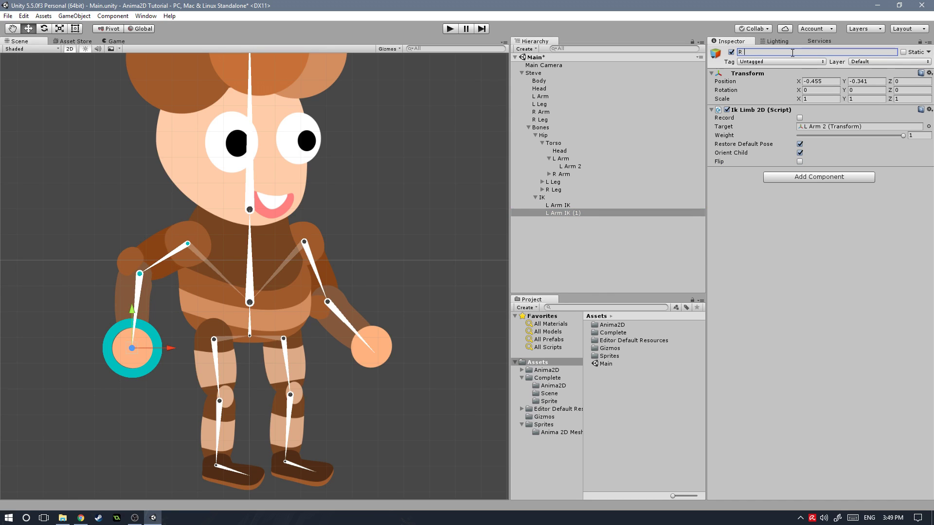
{"action": "type", "text": " Arm IK"}
{"action": "key", "text": "Return"}
Step: Set R Arm 2 as the target of R Arm IK and move its handle to about X 0.606, Y 0.02, bending the arm
{"action": "left_click", "coordinate": [548, 174]}
{"action": "left_click_drag", "start_coordinate": [572, 182], "coordinate": [820, 129]}
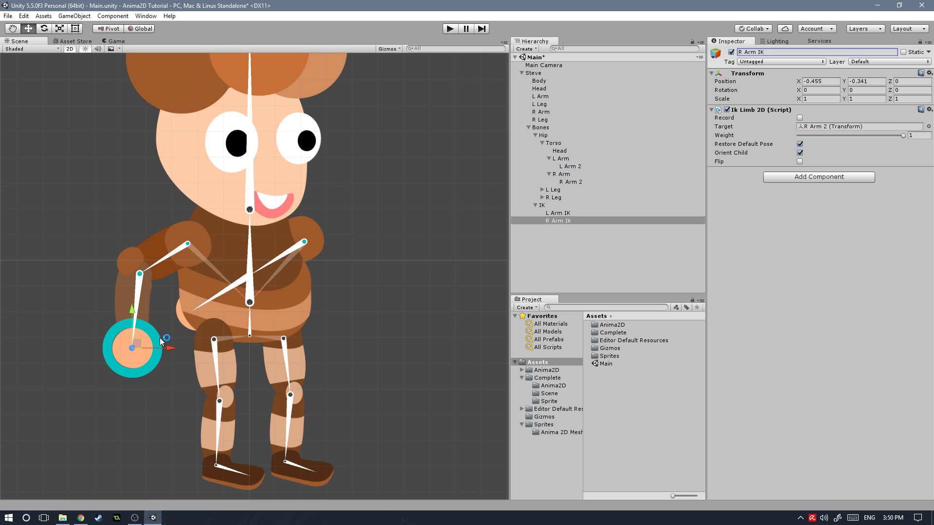
{"action": "left_click_drag", "start_coordinate": [156, 351], "coordinate": [412, 252]}
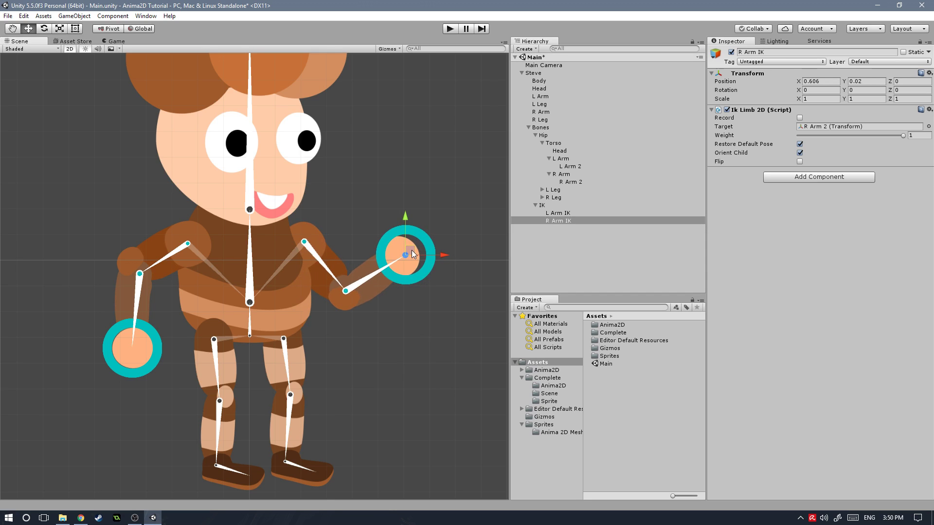
Step: Collapse the L Arm and R Arm bone chains and add an IK CCD object under IK
{"action": "left_click", "coordinate": [544, 208]}
{"action": "scroll", "coordinate": [300, 407], "scroll_direction": "down", "scroll_amount": 2}
{"action": "middle_click_drag", "start_coordinate": [300, 407], "coordinate": [346, 361]}
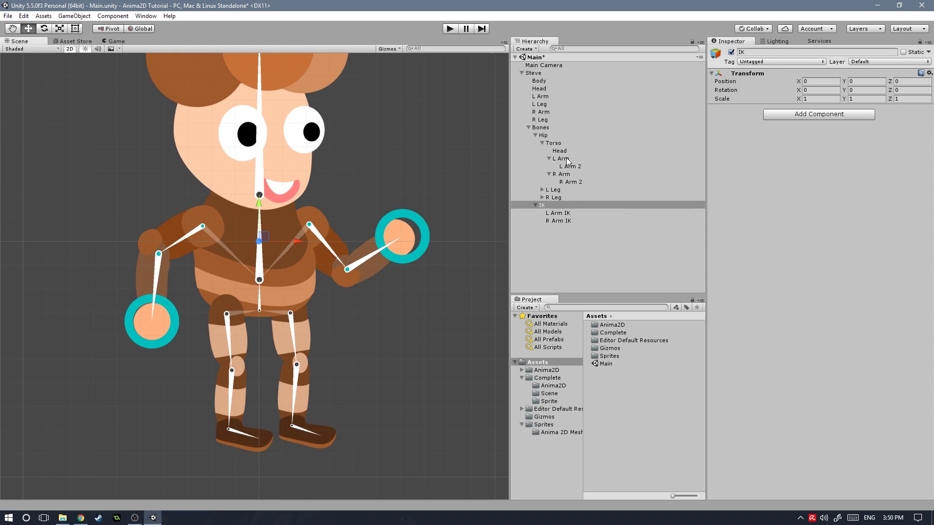
{"action": "left_click", "coordinate": [549, 174]}
{"action": "left_click", "coordinate": [549, 158]}
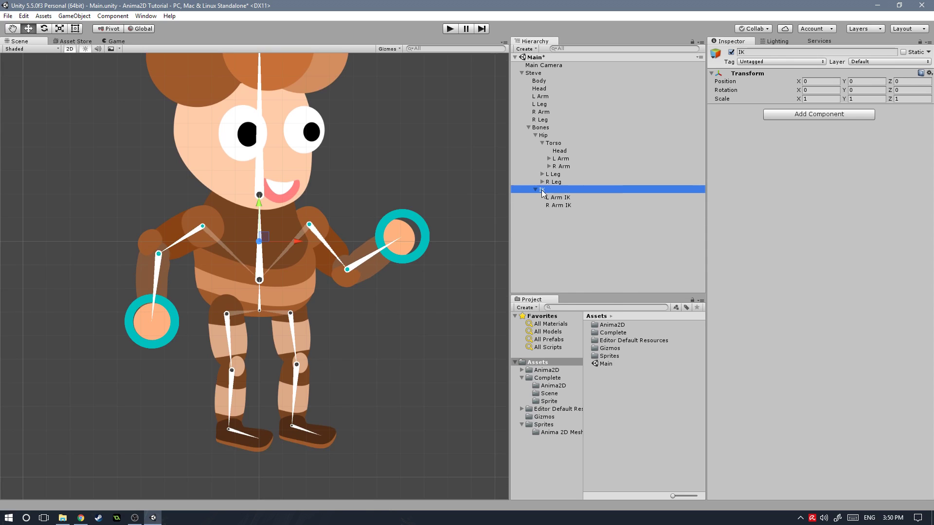
{"action": "right_click", "coordinate": [542, 189]}
{"action": "mouse_move", "coordinate": [580, 292]}
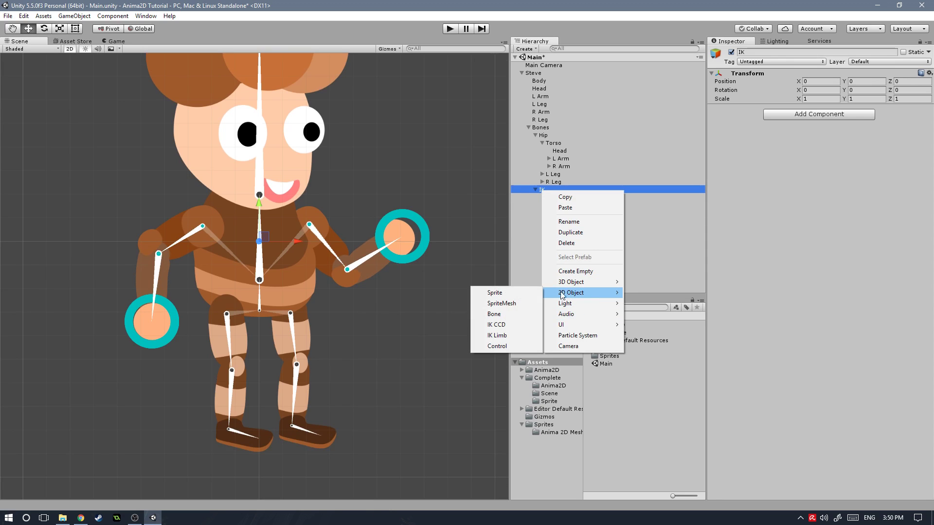
{"action": "left_click", "coordinate": [514, 325]}
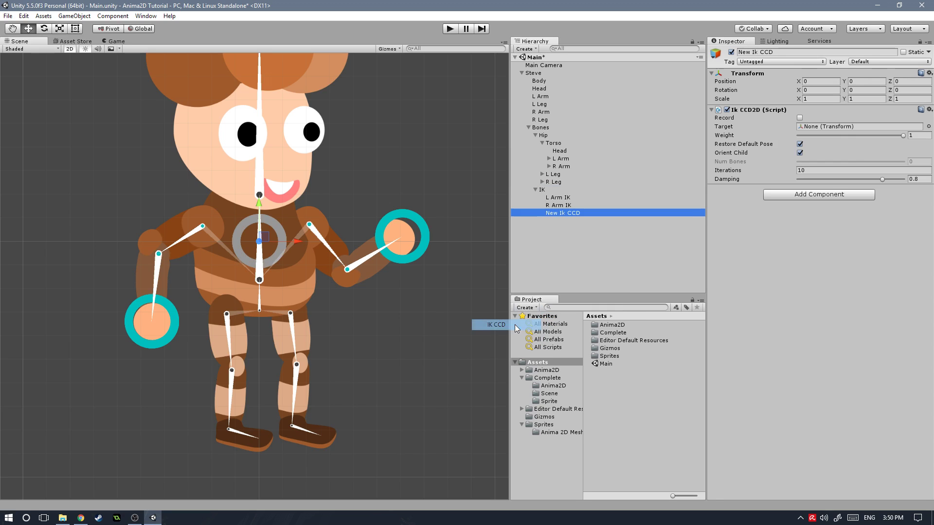
Step: Place the IK CCD handle below the L Leg's foot at about X -0.165, Y -0.946 and set L Foot as its target
{"action": "left_click_drag", "start_coordinate": [270, 240], "coordinate": [232, 437]}
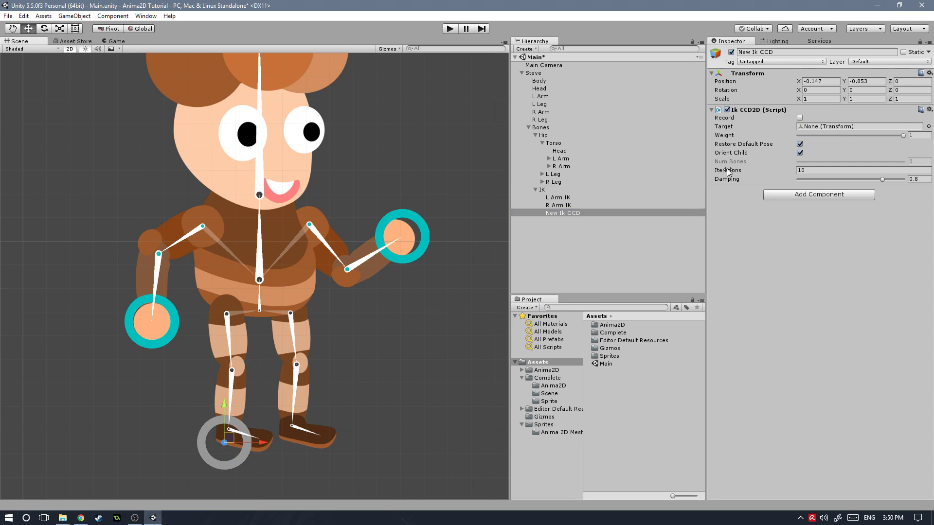
{"action": "middle_click_drag", "start_coordinate": [299, 434], "coordinate": [341, 321]}
{"action": "left_click_drag", "start_coordinate": [228, 347], "coordinate": [237, 341]}
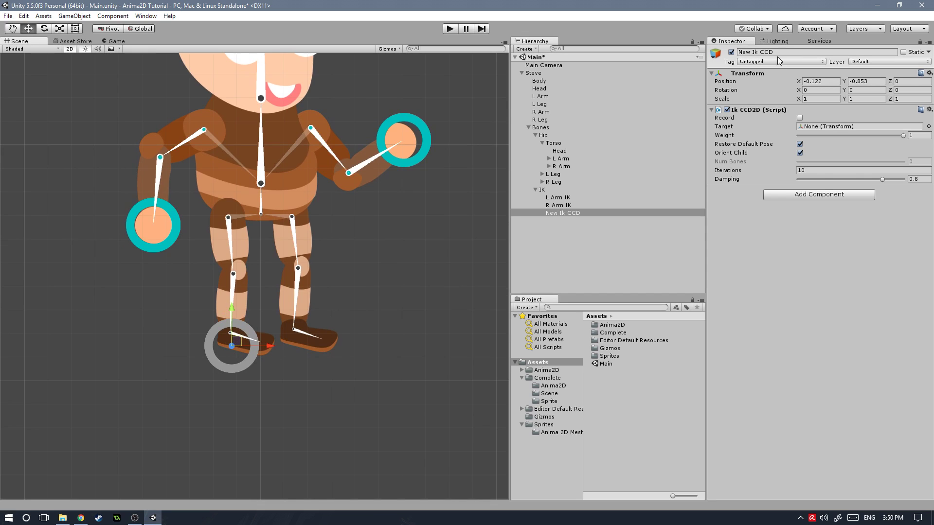
{"action": "left_click_drag", "start_coordinate": [240, 346], "coordinate": [228, 368]}
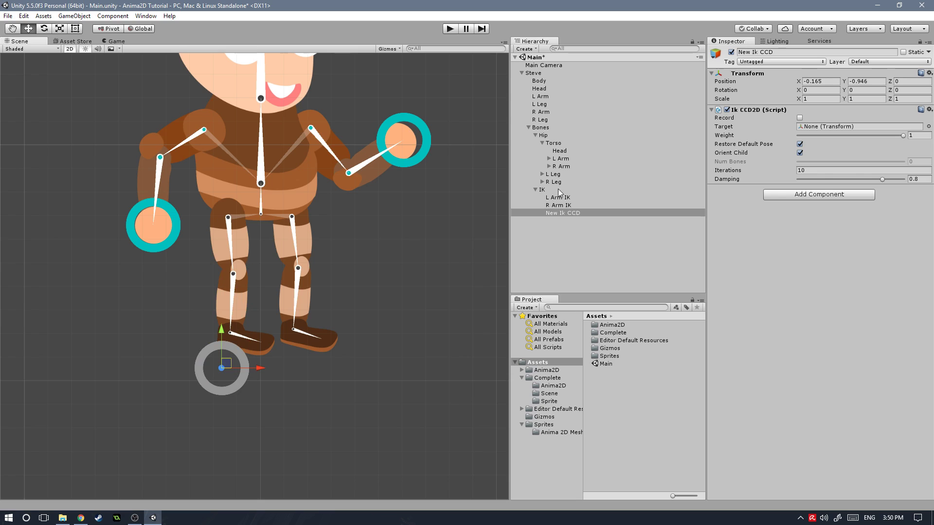
{"action": "left_click", "coordinate": [542, 174]}
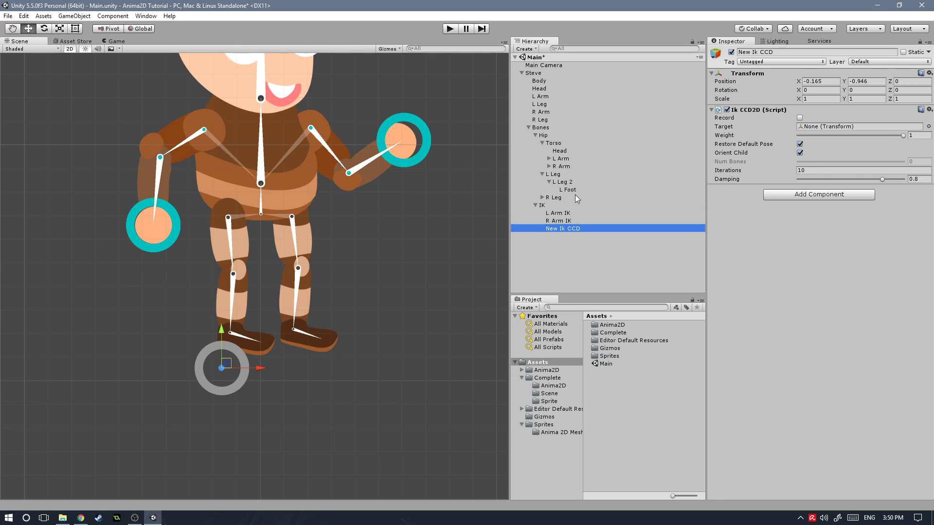
{"action": "left_click_drag", "start_coordinate": [577, 192], "coordinate": [856, 126]}
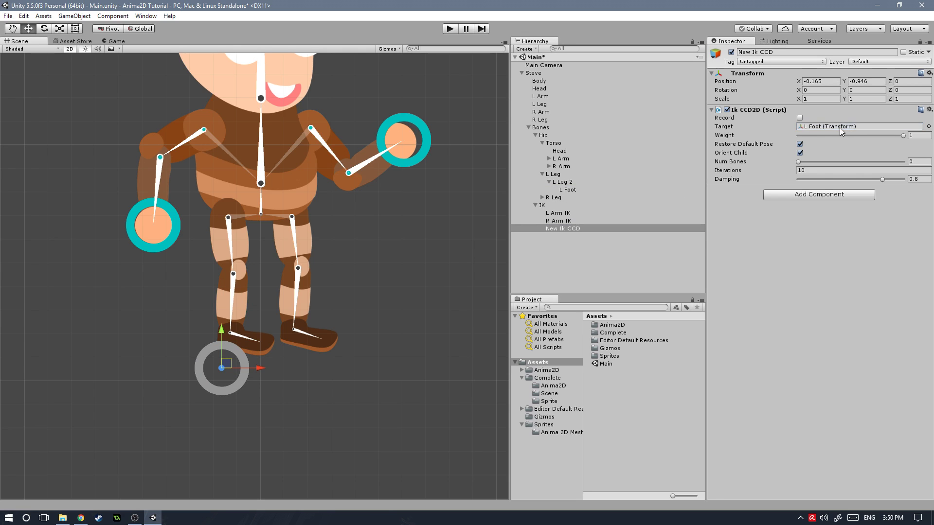
Step: Set the IK CCD's Num Bones to 3 and test the leg by moving the handle around the foot
{"action": "left_click_drag", "start_coordinate": [234, 361], "coordinate": [264, 350]}
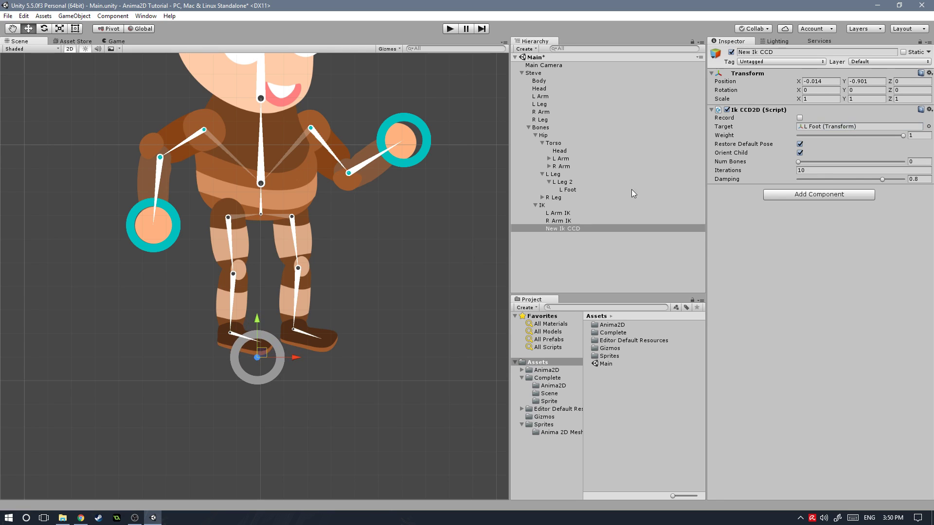
{"action": "left_click", "coordinate": [797, 162]}
{"action": "left_click_drag", "start_coordinate": [815, 163], "coordinate": [858, 165]}
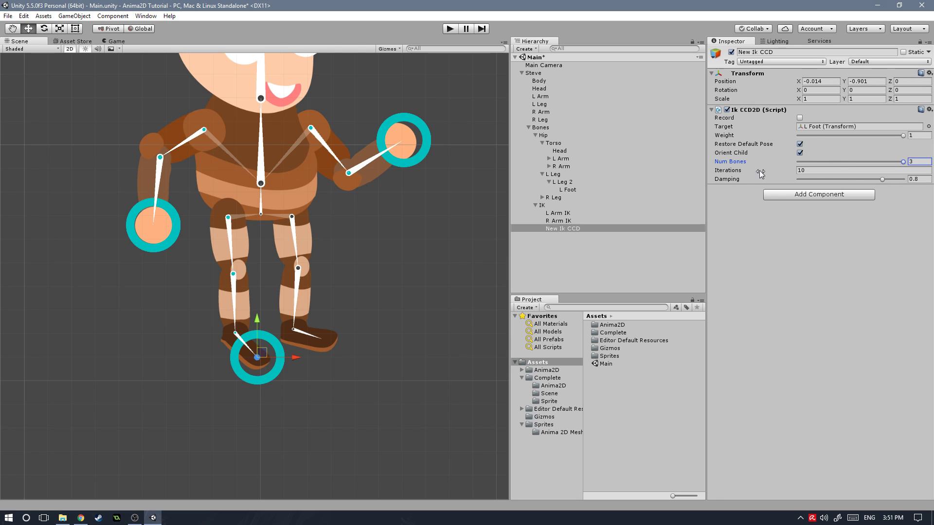
{"action": "left_click_drag", "start_coordinate": [271, 356], "coordinate": [255, 327]}
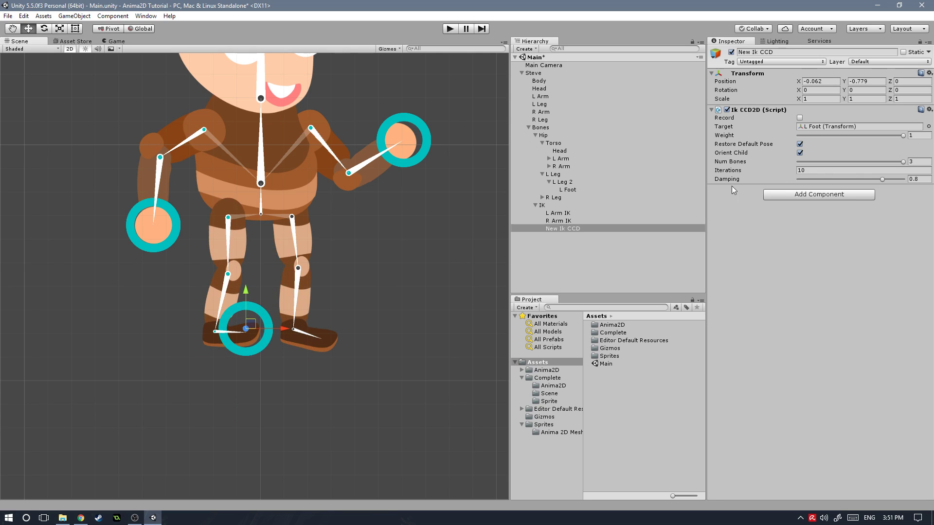
Step: Set the IK CCD's Damping to 0 and move its handle to about X 0.025, Y -0.822 to test the leg
{"action": "left_click_drag", "start_coordinate": [883, 178], "coordinate": [798, 179]}
{"action": "left_click", "coordinate": [266, 321]}
{"action": "left_click_drag", "start_coordinate": [253, 326], "coordinate": [274, 333]}
Step: Delete the IK CCD object from the IK group
{"action": "left_click", "coordinate": [563, 228]}
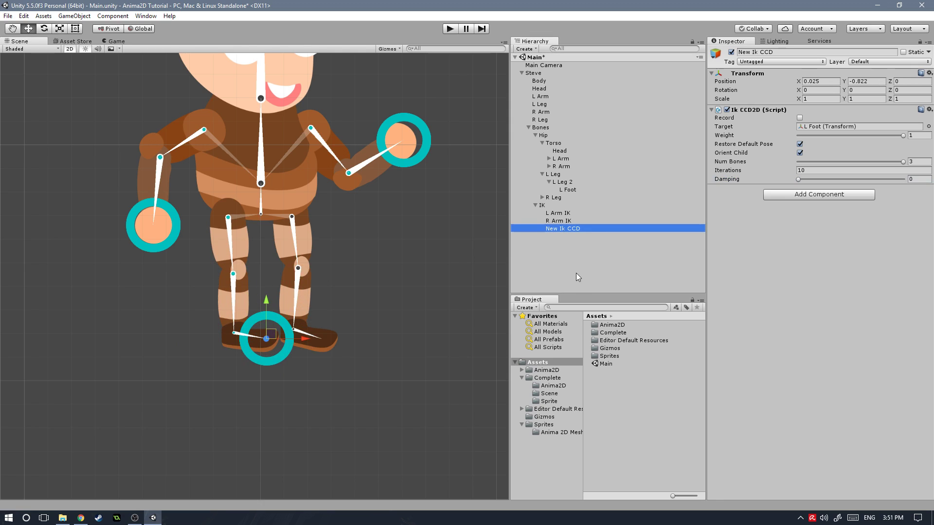
{"action": "key", "text": "Delete"}
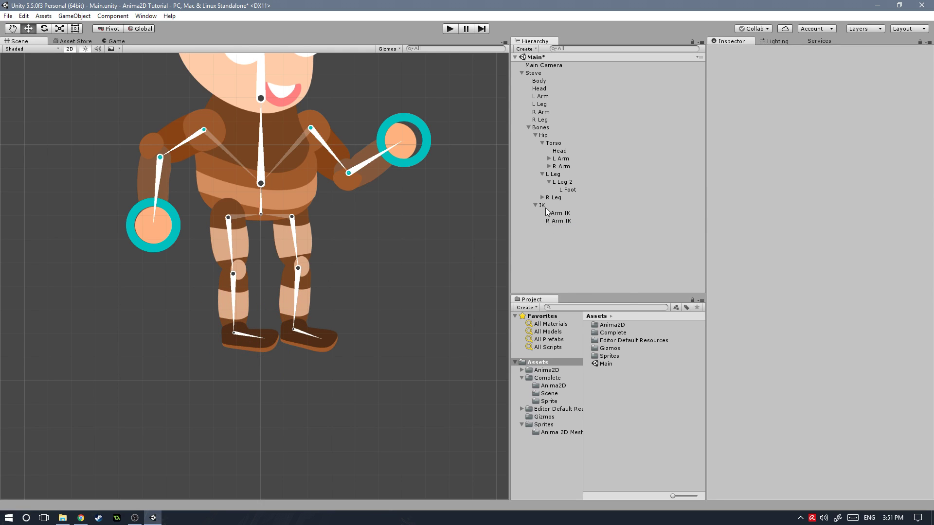
Step: Create an IK Limb inside the IK group and name it L Leg IK
{"action": "right_click", "coordinate": [545, 207]}
{"action": "mouse_move", "coordinate": [584, 310]}
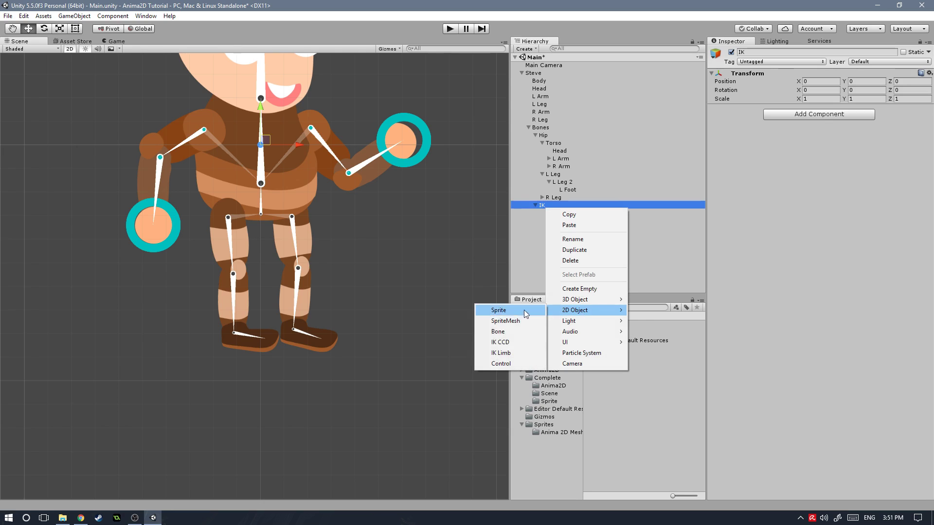
{"action": "left_click", "coordinate": [503, 358]}
{"action": "left_click", "coordinate": [787, 52]}
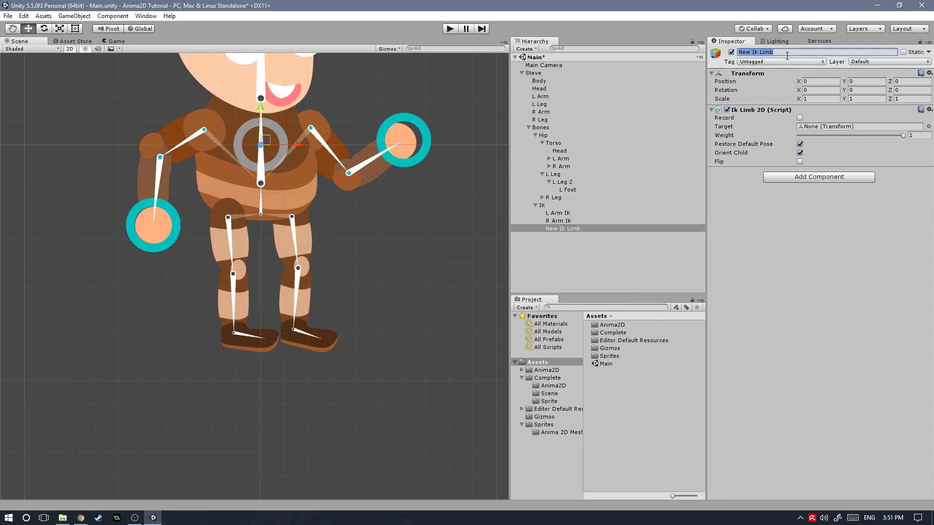
{"action": "type", "text": "L Leg IK"}
{"action": "key", "text": "Return"}
Step: Place L Leg IK at the left foot, set L Leg 2 as its target, and test it at about X -0.13, Y -0.67
{"action": "left_click_drag", "start_coordinate": [261, 145], "coordinate": [233, 343]}
{"action": "left_click_drag", "start_coordinate": [564, 189], "coordinate": [834, 127]}
{"action": "left_click_drag", "start_coordinate": [240, 343], "coordinate": [236, 290]}
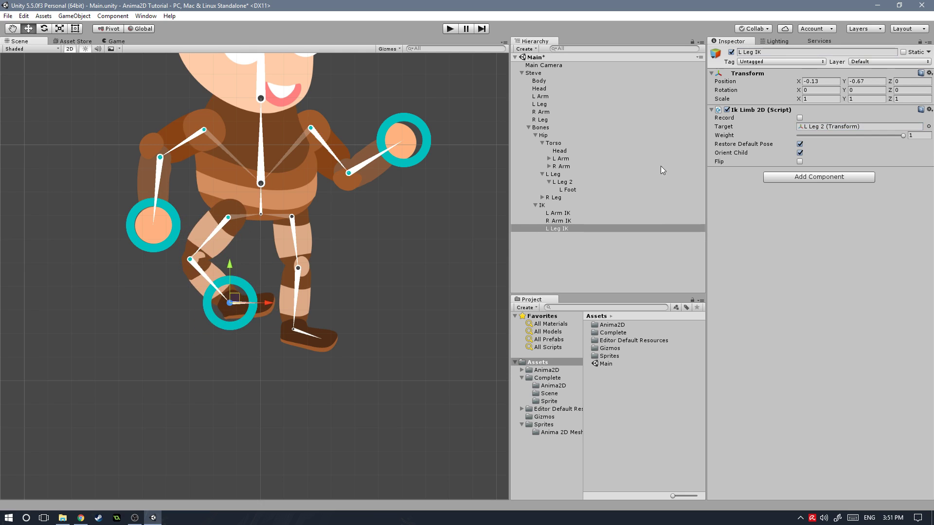
Step: Enable Flip on L Leg IK and test the leg, leaving the handle at about X -0.236, Y -0.787
{"action": "left_click", "coordinate": [800, 162]}
{"action": "left_click_drag", "start_coordinate": [235, 301], "coordinate": [186, 322]}
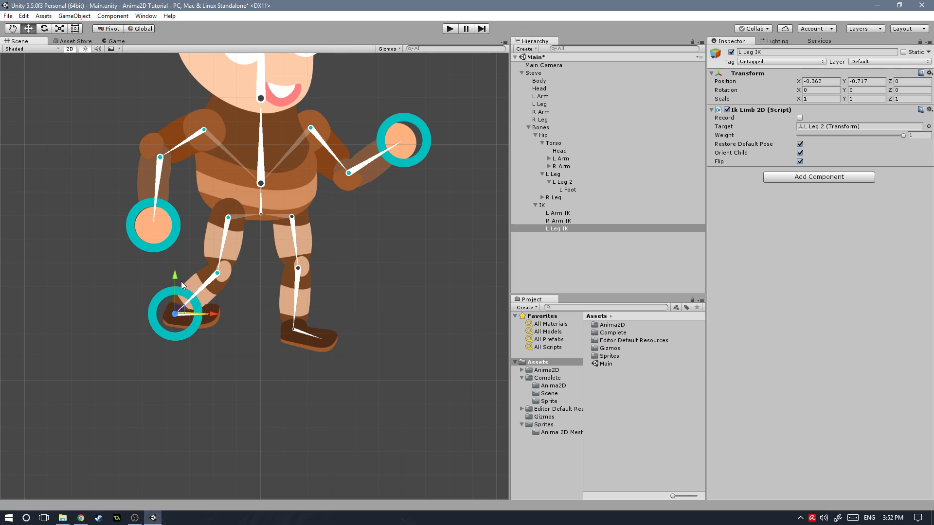
{"action": "left_click", "coordinate": [187, 314]}
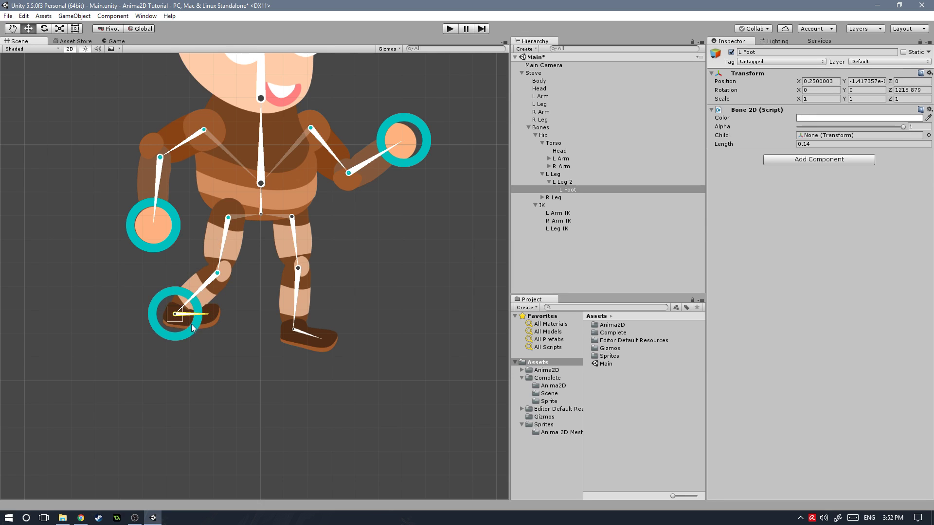
{"action": "left_click", "coordinate": [524, 229]}
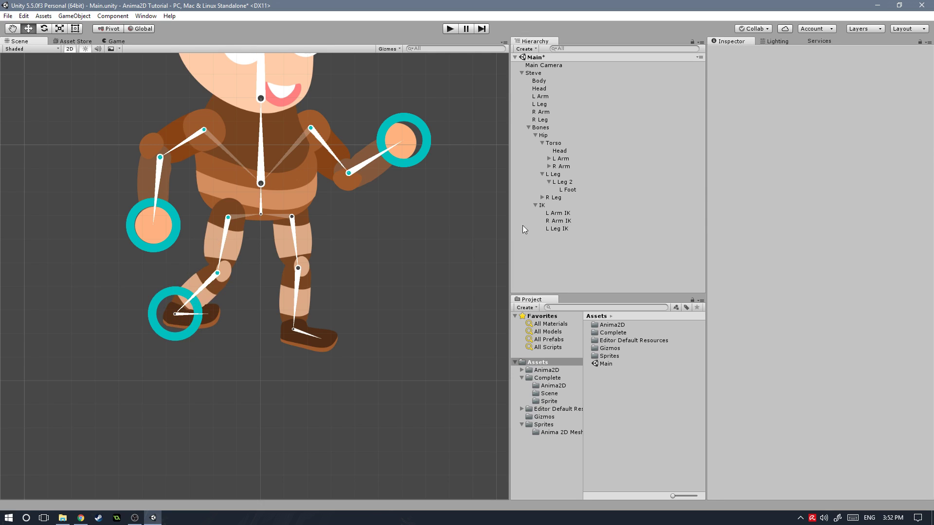
{"action": "left_click", "coordinate": [559, 228]}
{"action": "left_click_drag", "start_coordinate": [178, 311], "coordinate": [211, 328]}
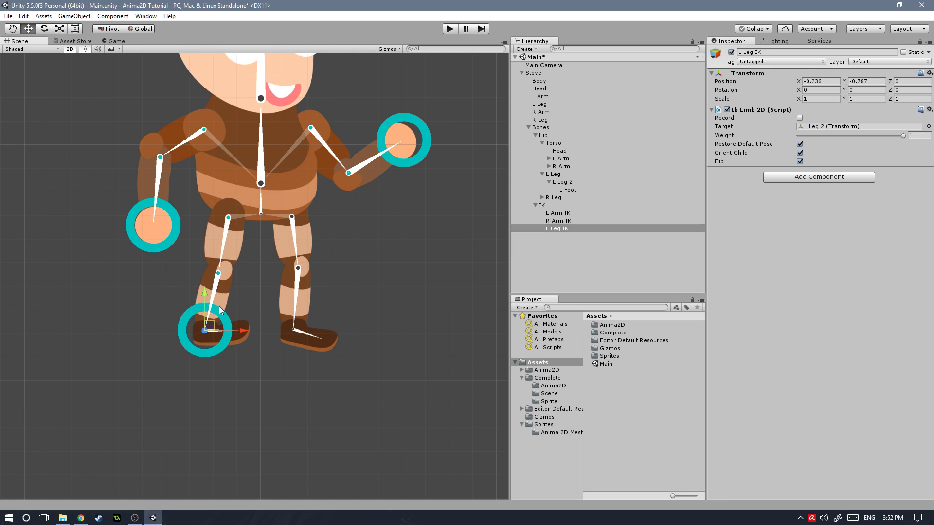
Step: Duplicate L Leg IK and move the copy across to the right foot at about X 0.152
{"action": "left_click", "coordinate": [552, 229]}
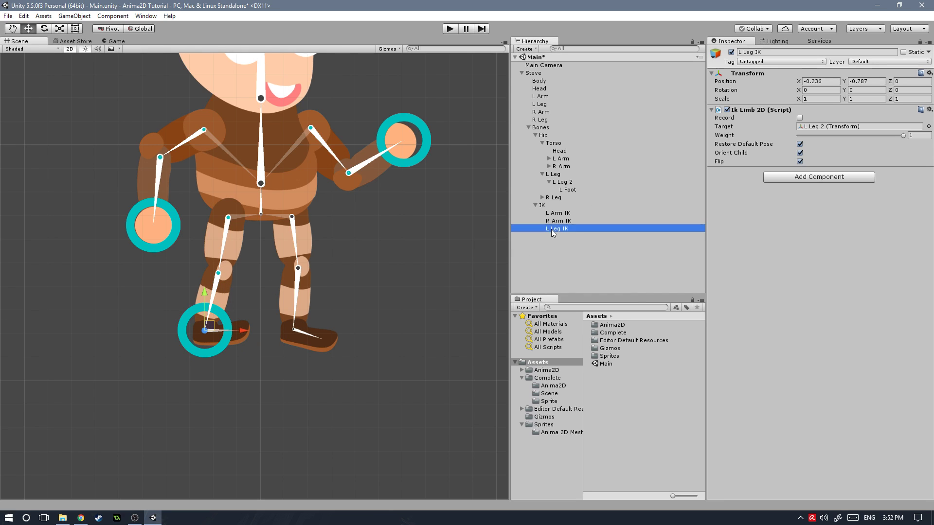
{"action": "key", "text": "ctrl+d"}
{"action": "left_click_drag", "start_coordinate": [242, 332], "coordinate": [332, 333]}
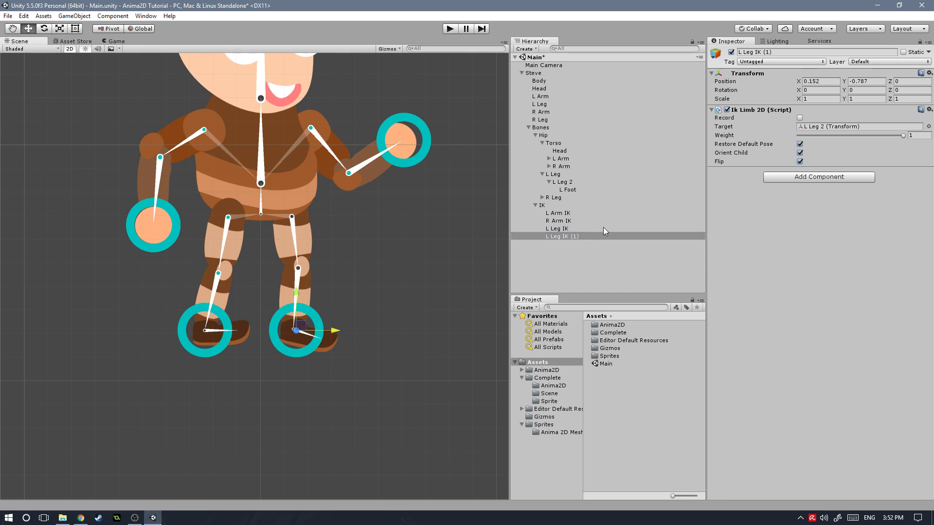
Step: Rename the duplicated leg control to R Leg IK and set R Leg 2 as its target
{"action": "left_click", "coordinate": [782, 51]}
{"action": "type", "text": "R Leg"}
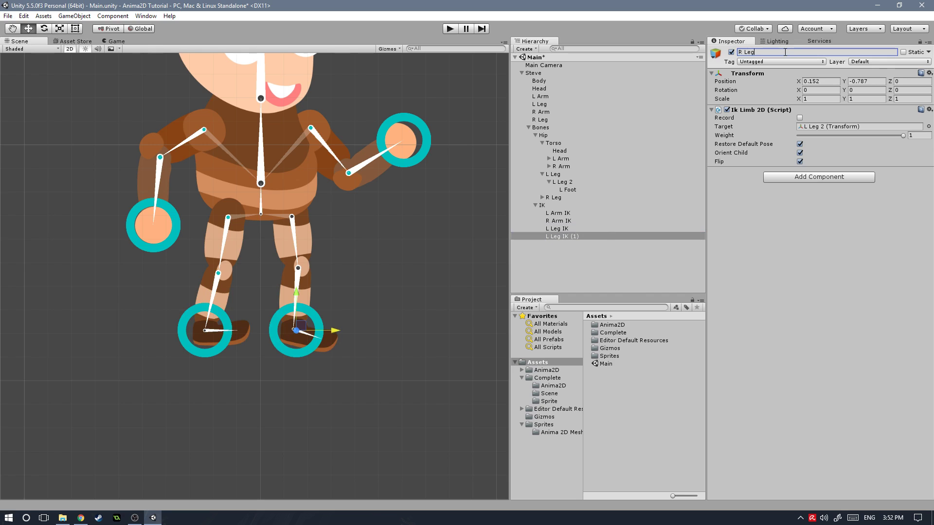
{"action": "type", "text": " IK"}
{"action": "left_click", "coordinate": [541, 198]}
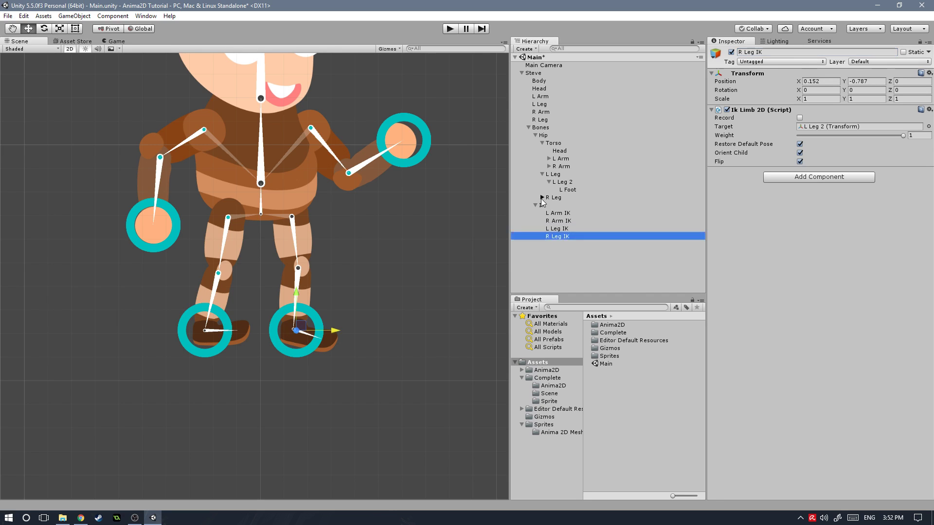
{"action": "left_click_drag", "start_coordinate": [564, 210], "coordinate": [855, 127]}
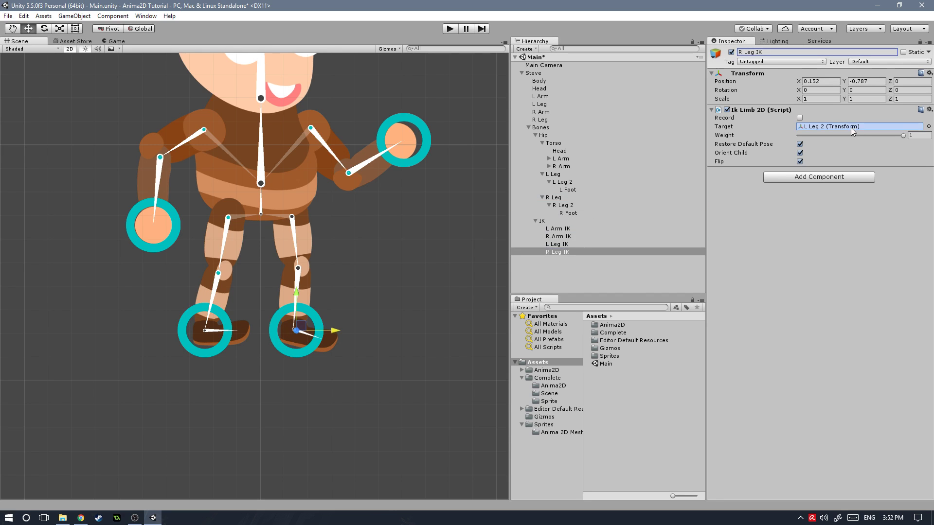
Step: Bend both legs by raising R Leg IK to about Y -0.746 and moving L Leg IK to about X -0.244, Y -0.75
{"action": "left_click_drag", "start_coordinate": [304, 329], "coordinate": [304, 320]}
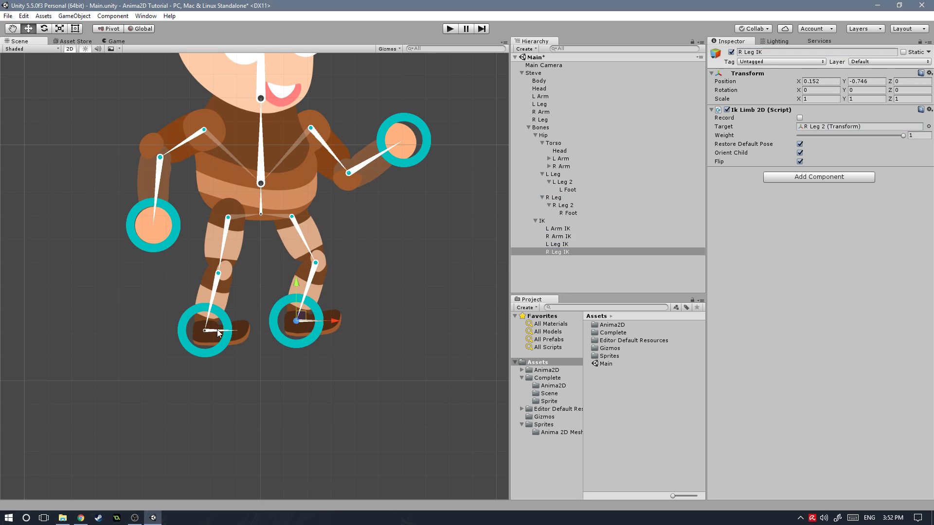
{"action": "left_click", "coordinate": [568, 243]}
{"action": "left_click_drag", "start_coordinate": [209, 326], "coordinate": [207, 317]}
Step: Test bending the upper body by rotating the Torso bone, ending at a Z rotation of about 47.4
{"action": "scroll", "coordinate": [407, 270], "scroll_direction": "down", "scroll_amount": 2}
{"action": "middle_click_drag", "start_coordinate": [406, 270], "coordinate": [360, 291]}
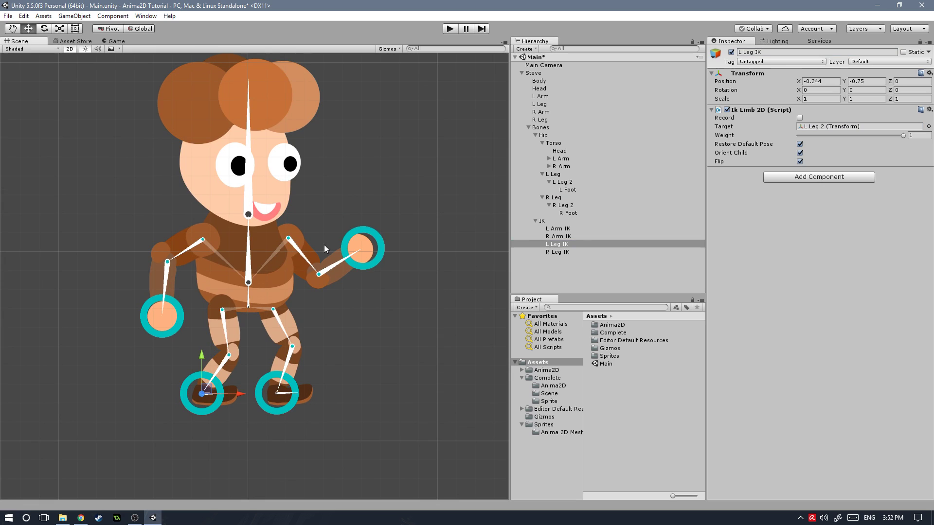
{"action": "left_click", "coordinate": [243, 187]}
{"action": "mouse_move", "coordinate": [243, 186]}
{"action": "left_mouse_down"}
{"action": "mouse_move", "coordinate": [227, 190]}
{"action": "mouse_move", "coordinate": [271, 189]}
{"action": "mouse_move", "coordinate": [248, 188]}
{"action": "left_mouse_up"}
{"action": "left_click_drag", "start_coordinate": [248, 252], "coordinate": [167, 271]}
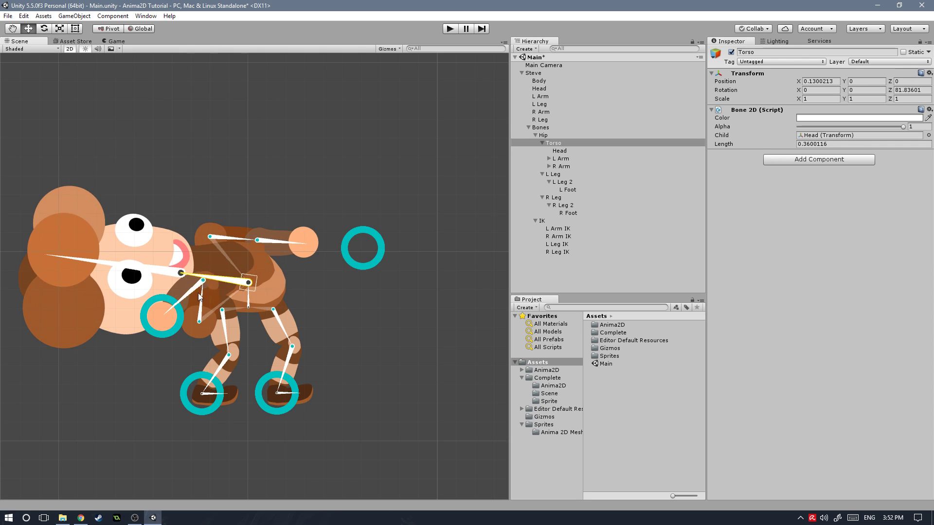
{"action": "left_click_drag", "start_coordinate": [216, 278], "coordinate": [224, 261]}
Step: Deactivate the L Arm IK and R Arm IK objects together
{"action": "left_click", "coordinate": [560, 229]}
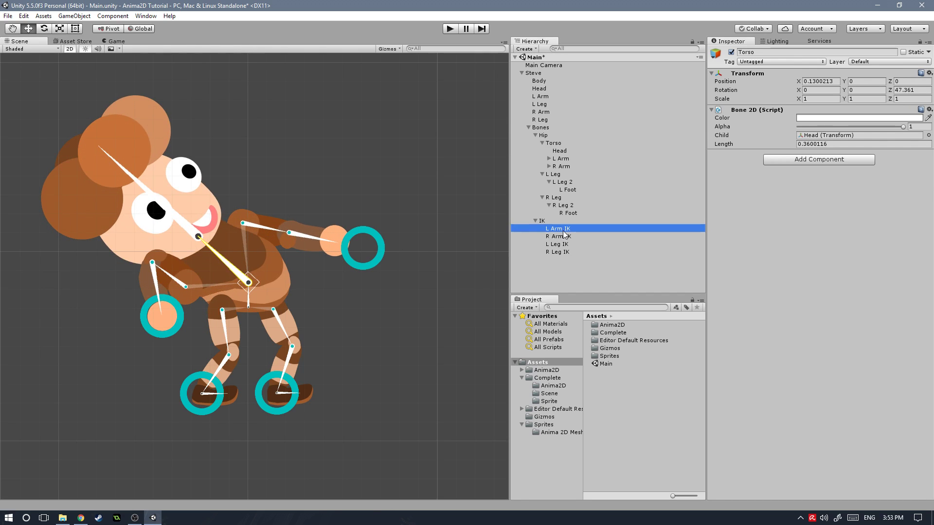
{"action": "left_click", "coordinate": [561, 236], "text": "ctrl"}
{"action": "left_click", "coordinate": [732, 52]}
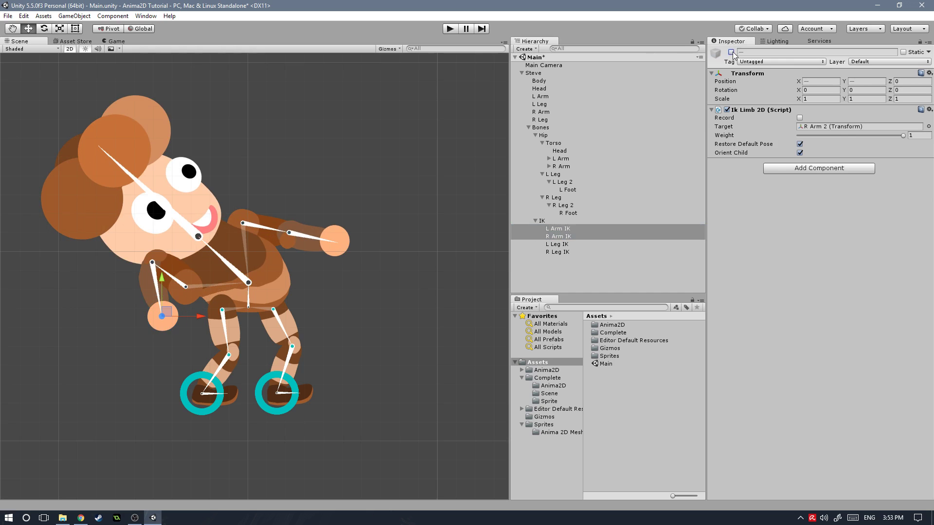
Step: Rotate the Torso bone upright to about 1.97 on Z and swing the left forearm outward from the body
{"action": "left_click_drag", "start_coordinate": [249, 290], "coordinate": [243, 253]}
{"action": "left_click", "coordinate": [247, 258]}
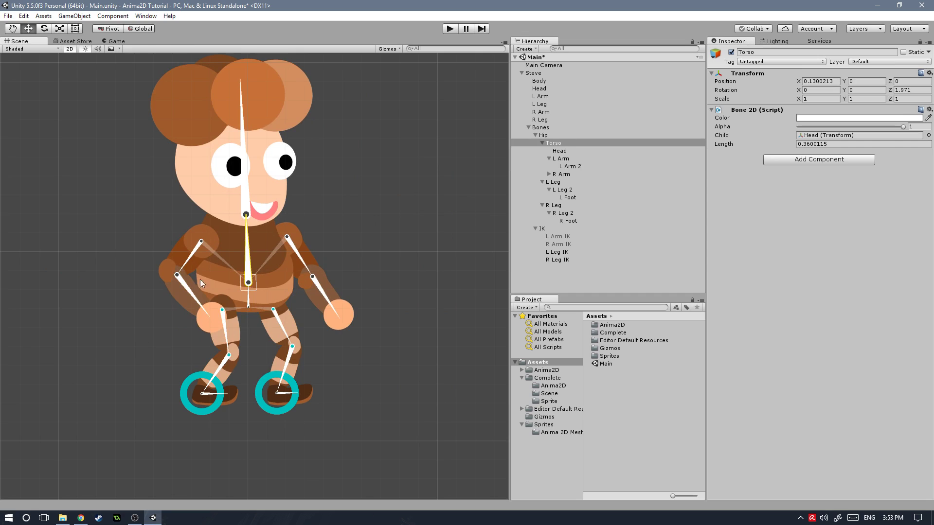
{"action": "left_click_drag", "start_coordinate": [161, 297], "coordinate": [157, 293]}
Step: Reactivate L Arm IK and R Arm IK, and move the L Arm IK handle onto the hand at about X -0.589, Y -0.354
{"action": "left_click", "coordinate": [559, 237]}
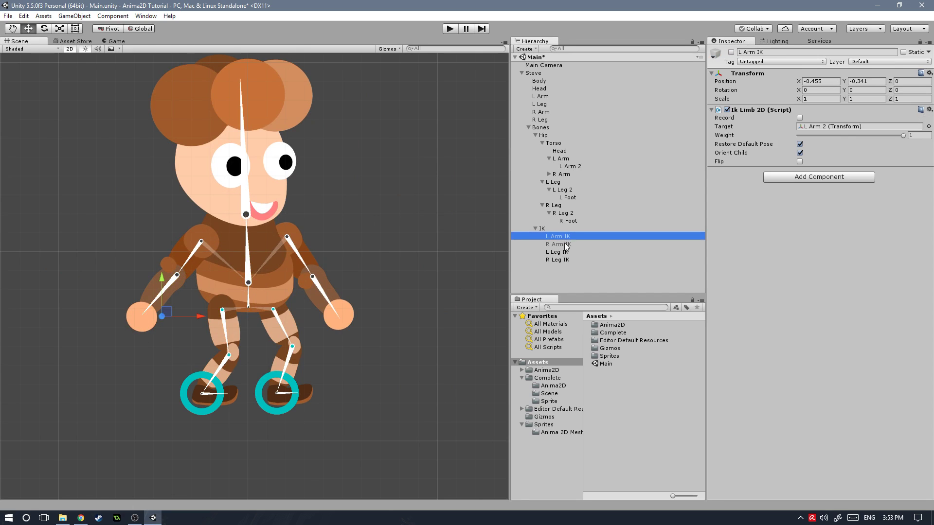
{"action": "left_click", "coordinate": [560, 244], "text": "ctrl"}
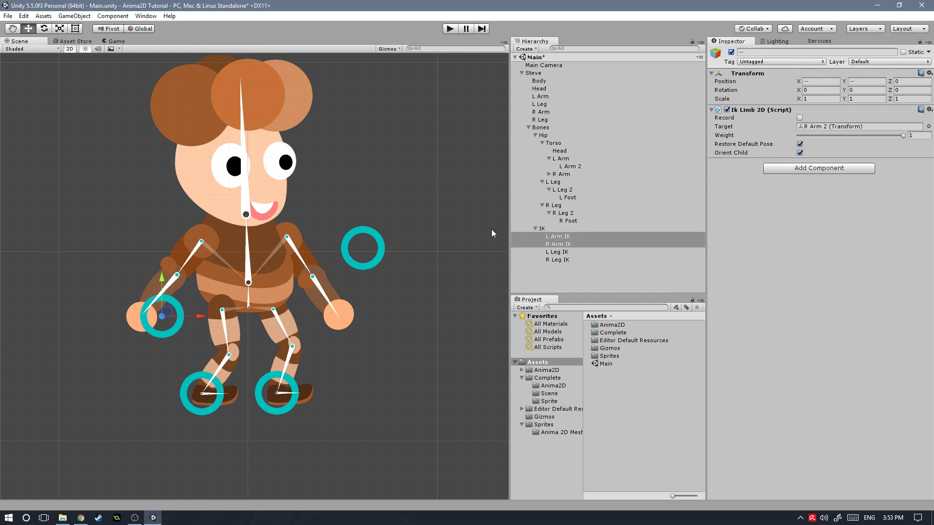
{"action": "left_click", "coordinate": [560, 236]}
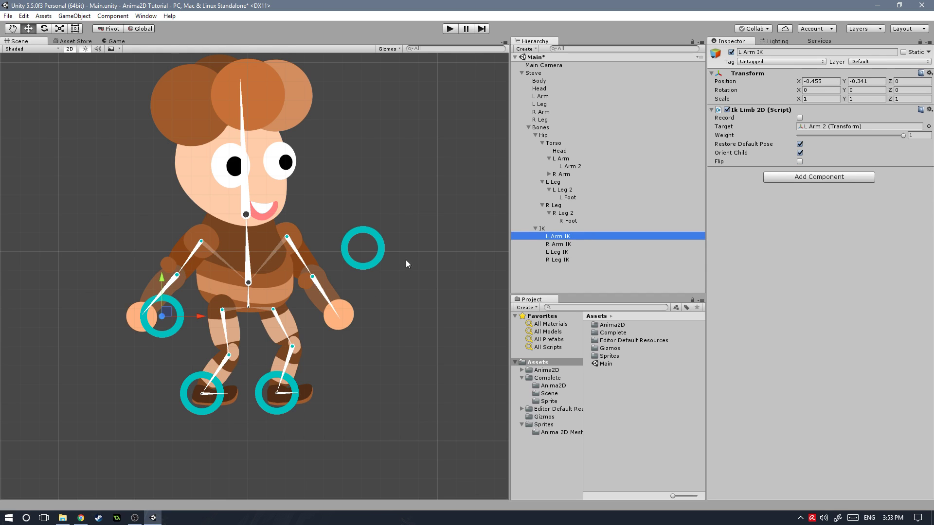
{"action": "left_click", "coordinate": [165, 317]}
{"action": "left_click_drag", "start_coordinate": [165, 317], "coordinate": [140, 315]}
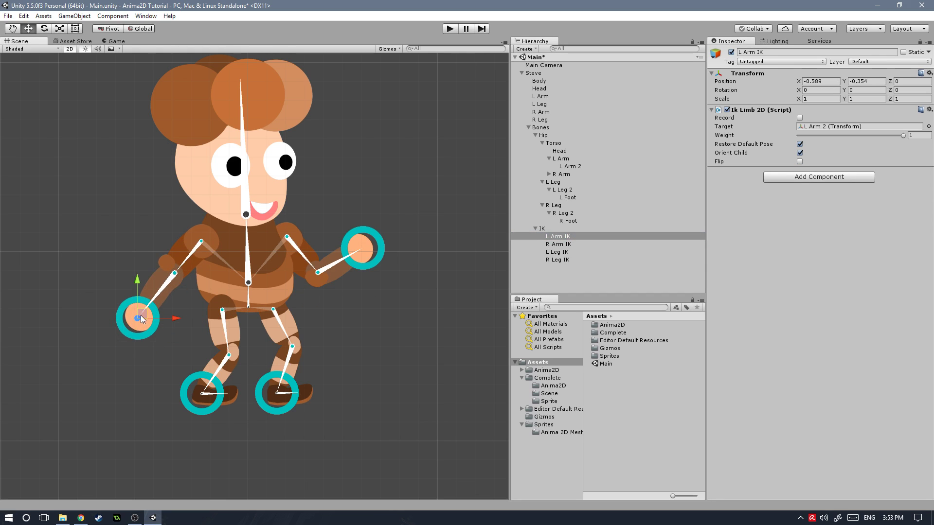
Step: Lower the R Arm IK handle to about Y -0.116 and save the scene
{"action": "left_click", "coordinate": [530, 244]}
{"action": "left_click_drag", "start_coordinate": [378, 251], "coordinate": [378, 276]}
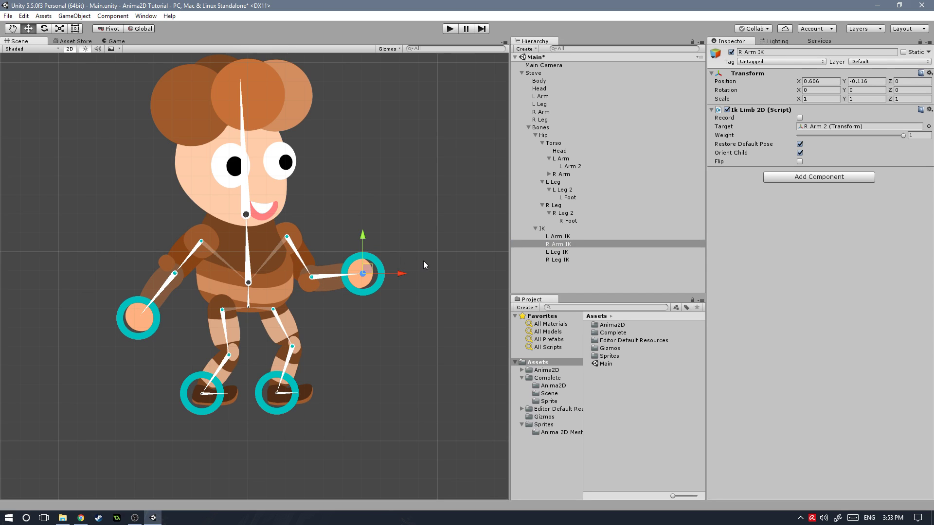
{"action": "key", "text": "ctrl+s"}
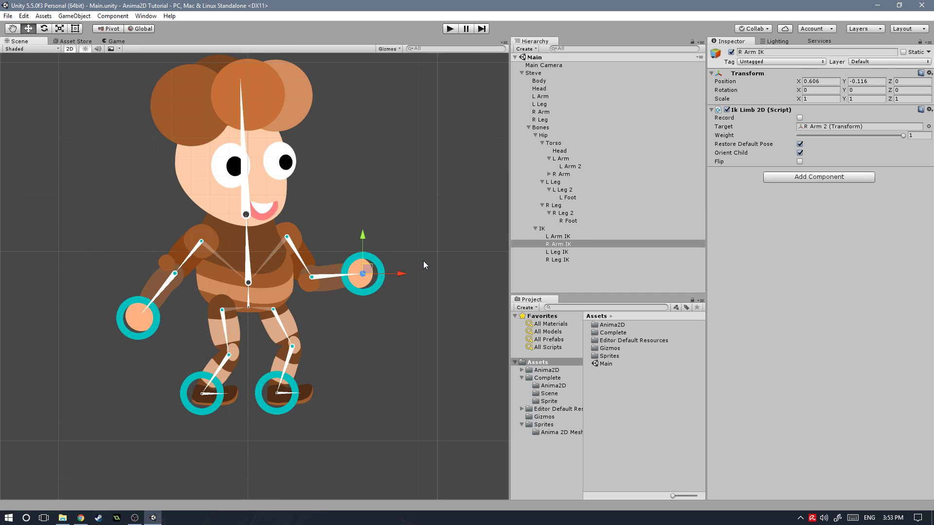